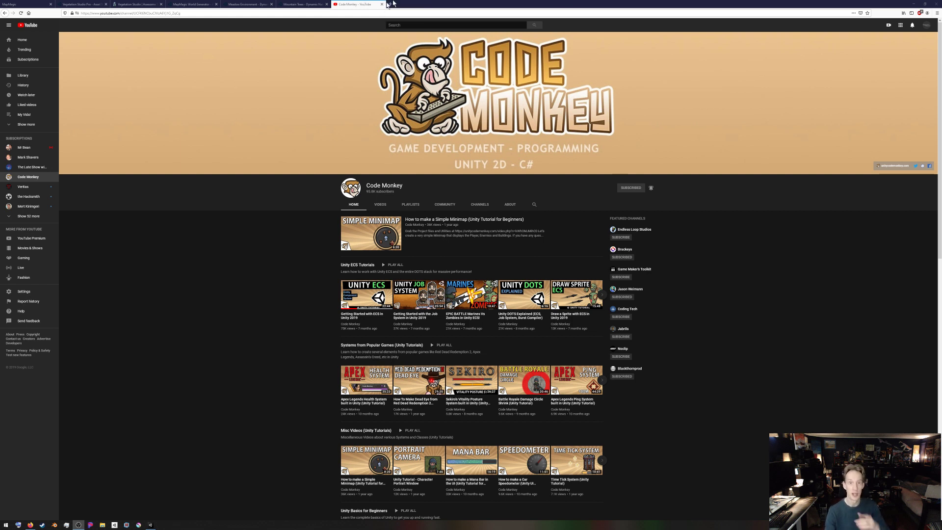
# - Read the MapMagic website's sections on possible uses, scripting and other things good to know about the plugin
pyautogui.click(381, 2)
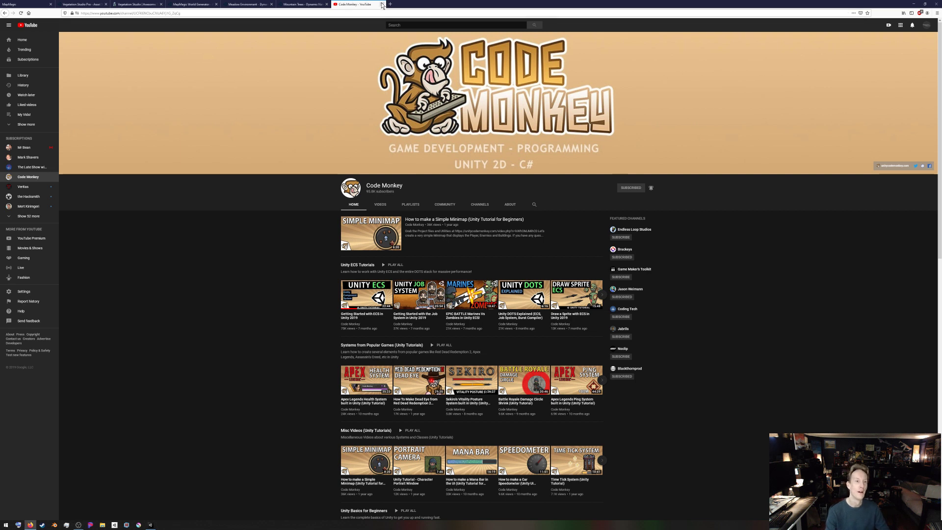
pyautogui.click(27, 4)
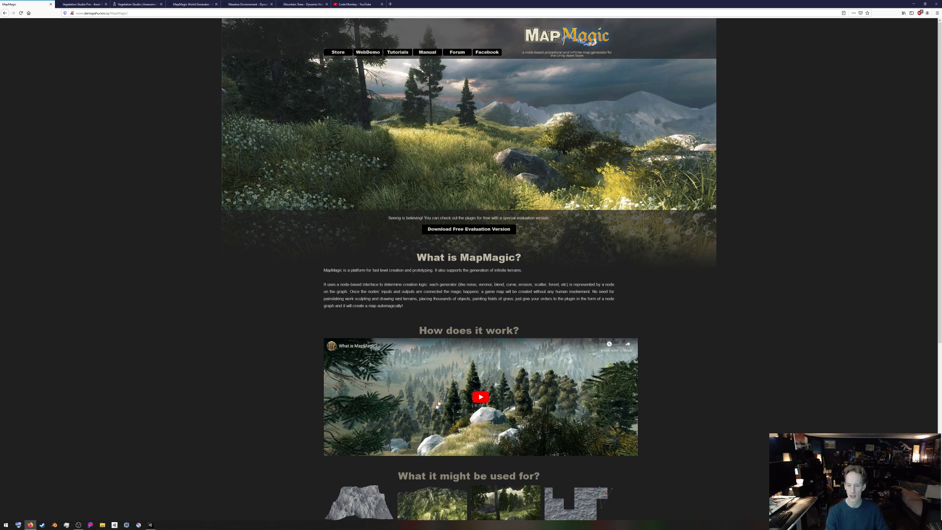
pyautogui.scroll(-3, 479, 398)
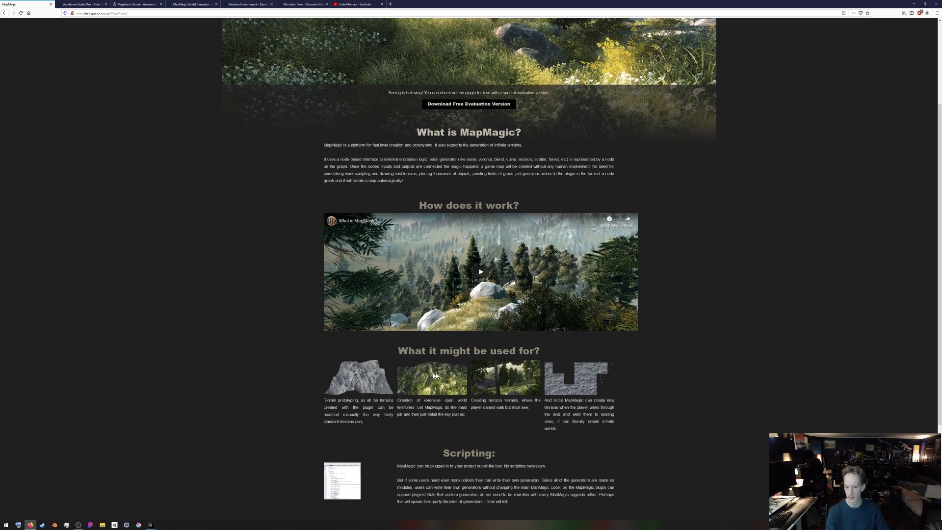
pyautogui.scroll(-2, 409, 319)
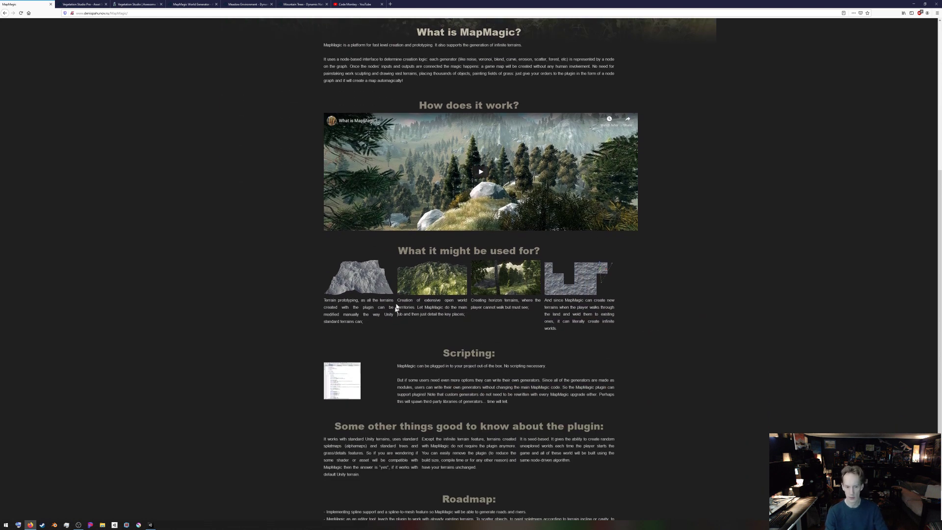
pyautogui.keyDown('ctrl'); pyautogui.scroll(5, 396, 308); pyautogui.keyUp('ctrl')
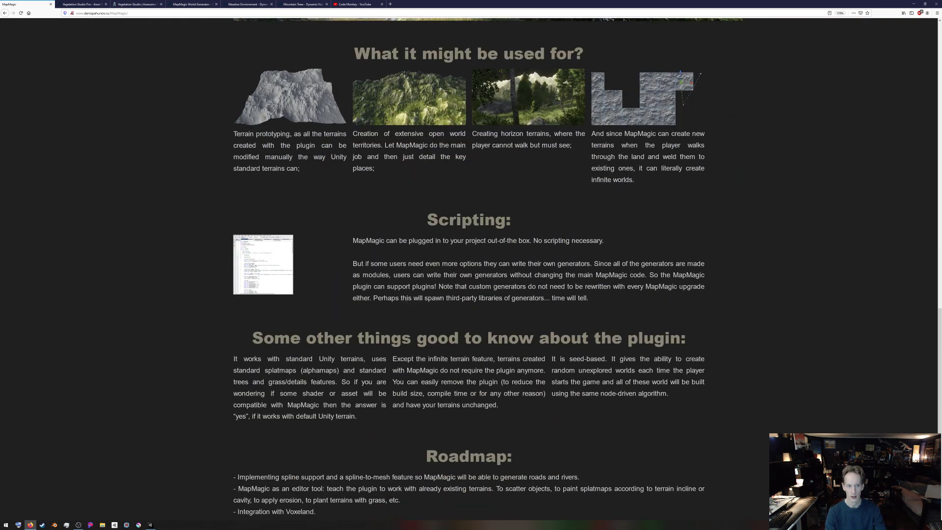
pyautogui.keyDown('ctrl'); pyautogui.scroll(2, 407, 296); pyautogui.keyUp('ctrl')
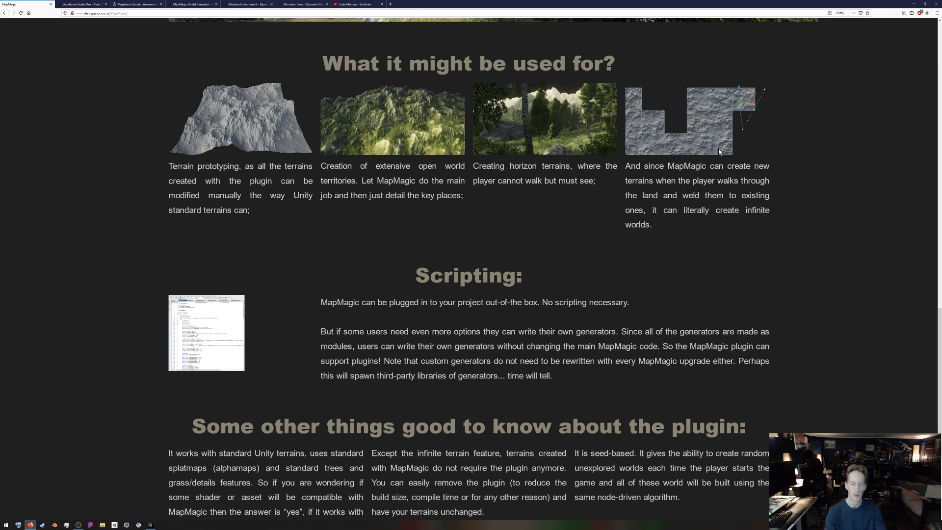
pyautogui.scroll(-4, 353, 403)
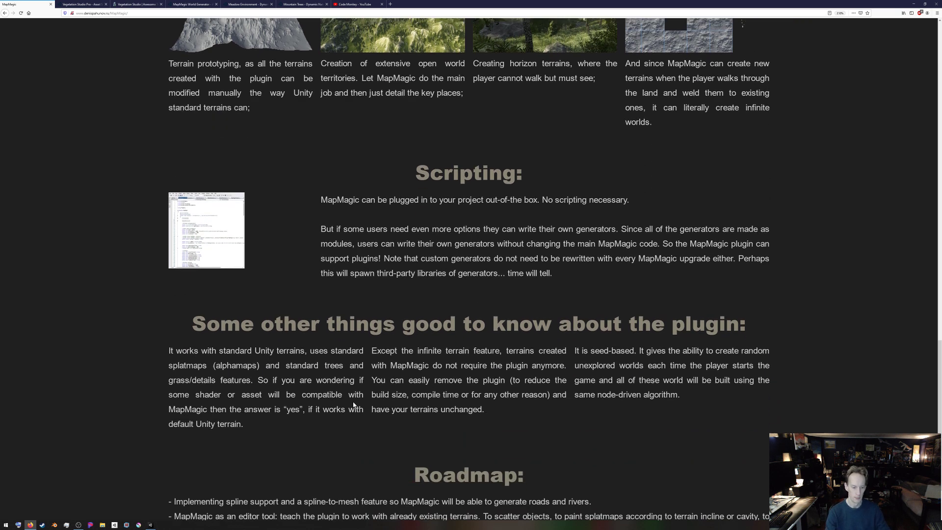
pyautogui.scroll(4, 361, 403)
pyautogui.keyDown('ctrl'); pyautogui.scroll(1, 361, 403); pyautogui.keyUp('ctrl')
pyautogui.keyDown('ctrl'); pyautogui.scroll(-10, 385, 398); pyautogui.keyUp('ctrl')
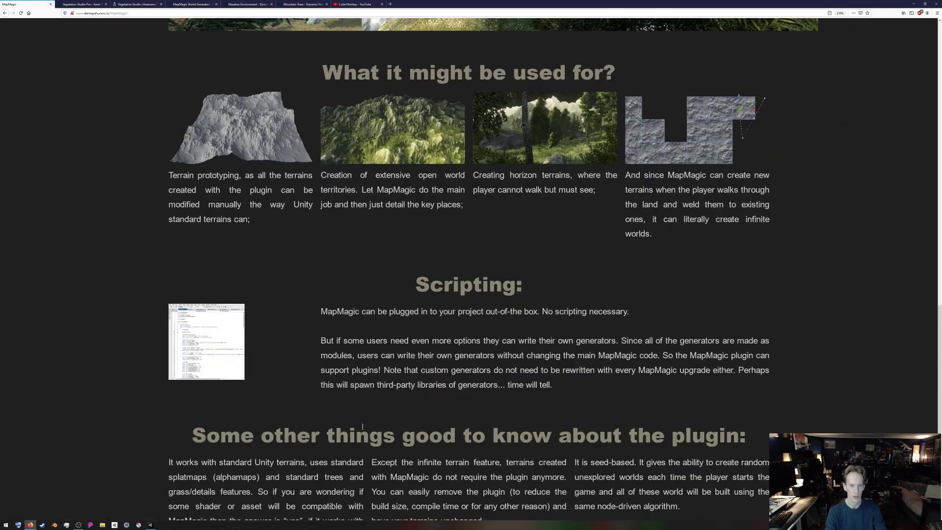
pyautogui.keyDown('ctrl'); pyautogui.scroll(4, 386, 399); pyautogui.keyUp('ctrl')
pyautogui.keyDown('ctrl'); pyautogui.scroll(-1, 383, 392); pyautogui.keyUp('ctrl')
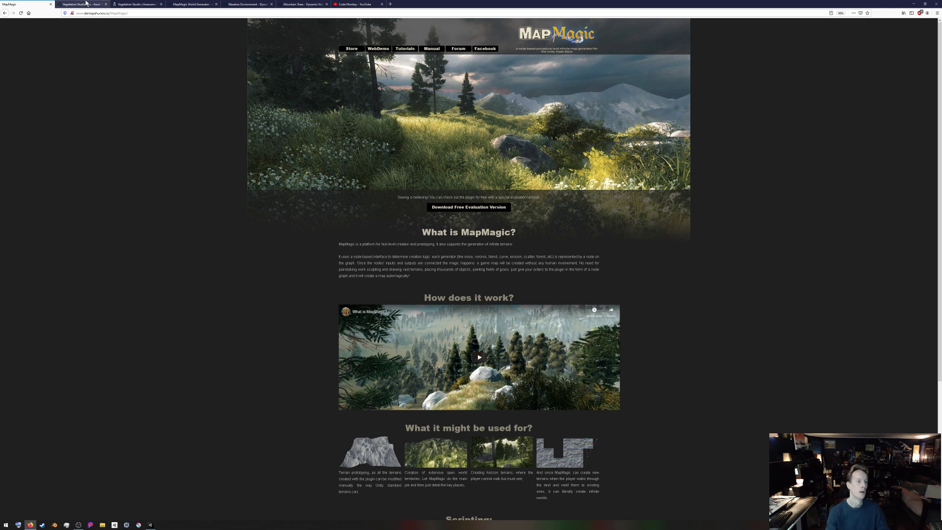
# - Examine the Vegetation Studio Pro store listing and the rule-based vegetation settings on the Vegetation Studio features page
pyautogui.click(86, 4)
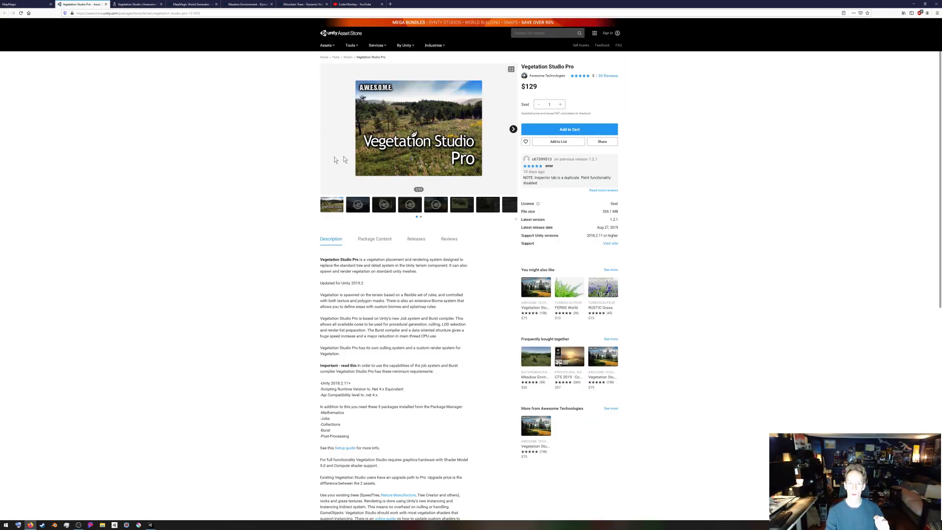
pyautogui.click(142, 5)
pyautogui.scroll(-5, 489, 439)
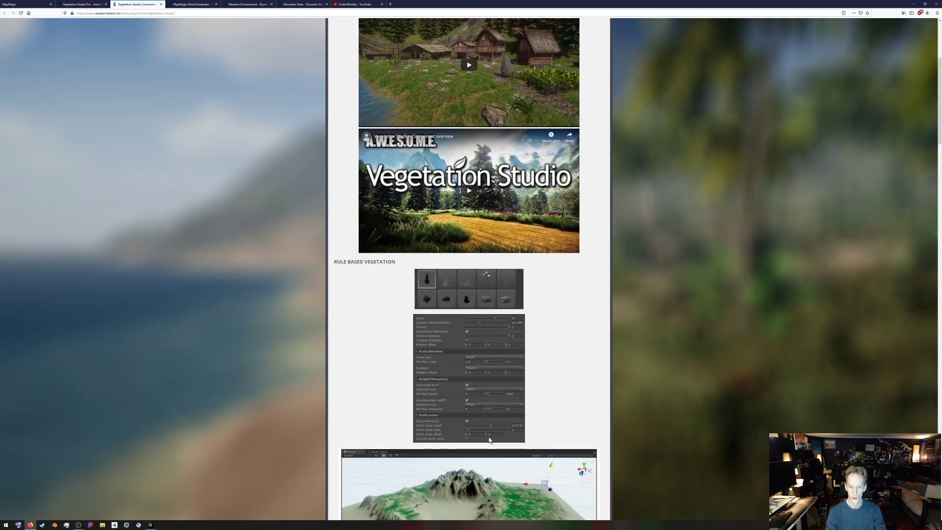
pyautogui.keyDown('ctrl'); pyautogui.scroll(4, 489, 440); pyautogui.keyUp('ctrl')
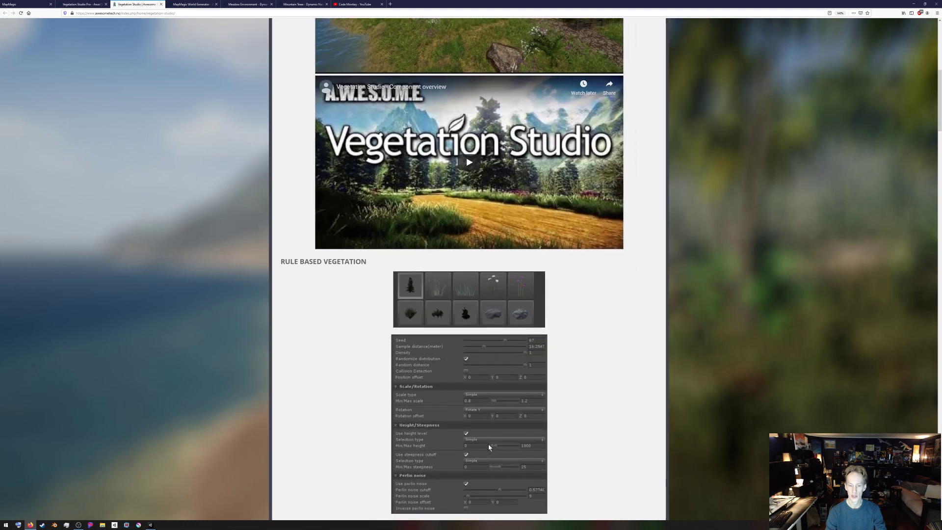
pyautogui.scroll(-1, 490, 441)
pyautogui.scroll(5, 493, 427)
pyautogui.scroll(-7, 490, 434)
pyautogui.keyDown('ctrl'); pyautogui.scroll(1, 482, 409); pyautogui.keyUp('ctrl')
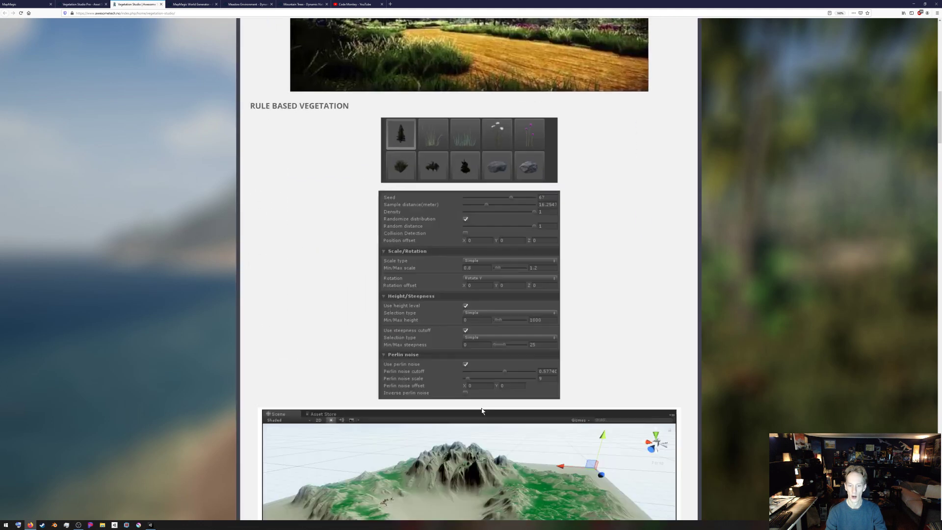
pyautogui.keyDown('ctrl'); pyautogui.scroll(1, 481, 411); pyautogui.keyUp('ctrl')
pyautogui.scroll(-3, 481, 411)
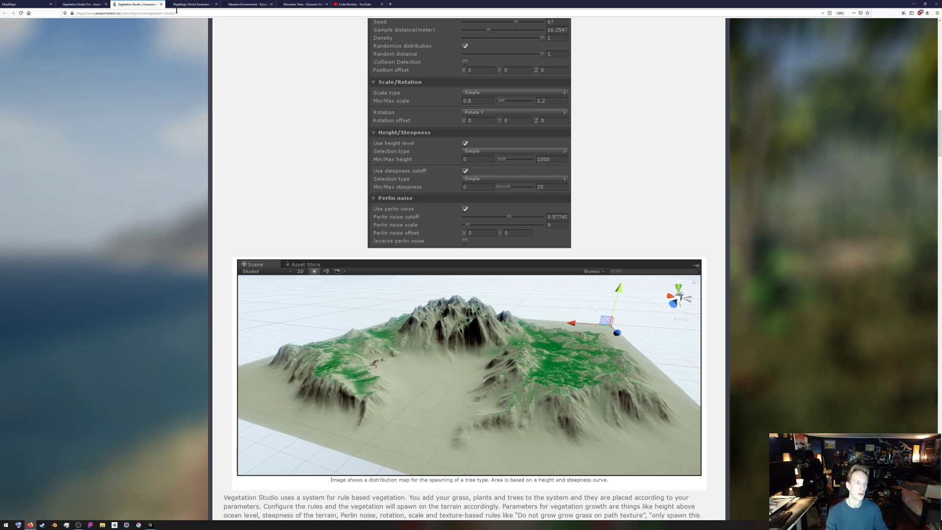
# - Read how Vegetation Studio handles vegetation rules, instanced rendering and rule-based terrain splat maps
pyautogui.scroll(-15, 461, 384)
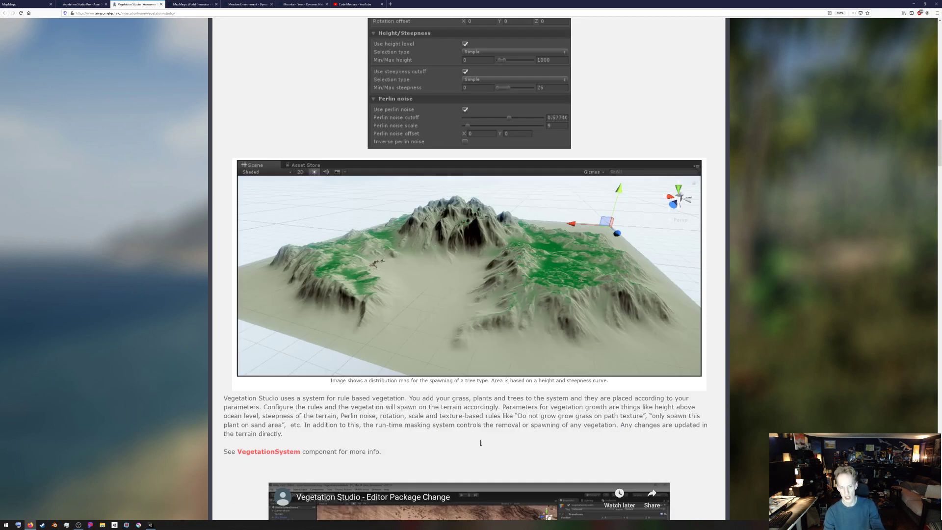
pyautogui.scroll(-4, 679, 277)
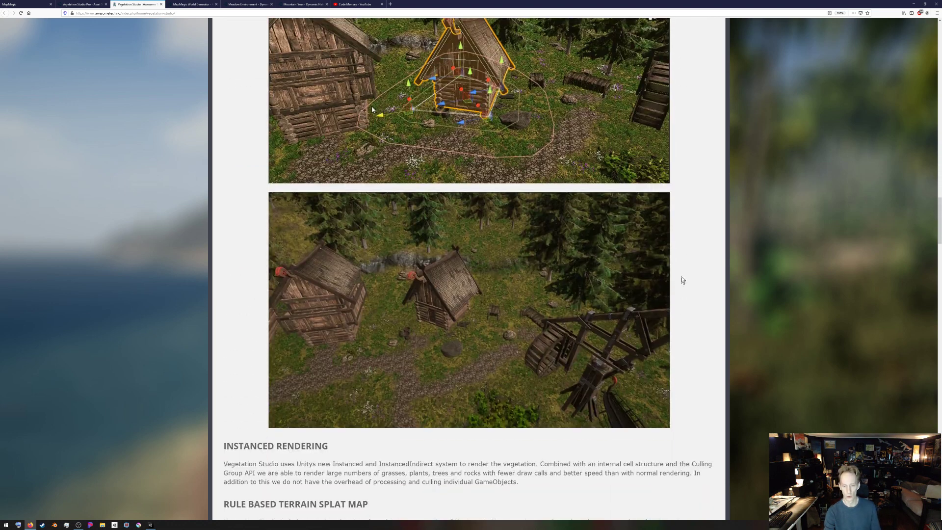
pyautogui.scroll(-5, 507, 441)
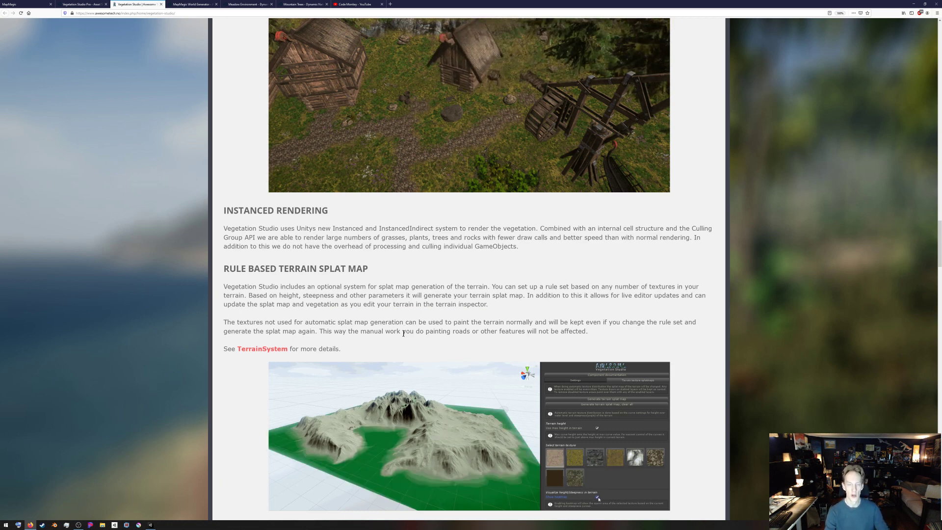
pyautogui.scroll(10, 449, 452)
pyautogui.scroll(20, 449, 452)
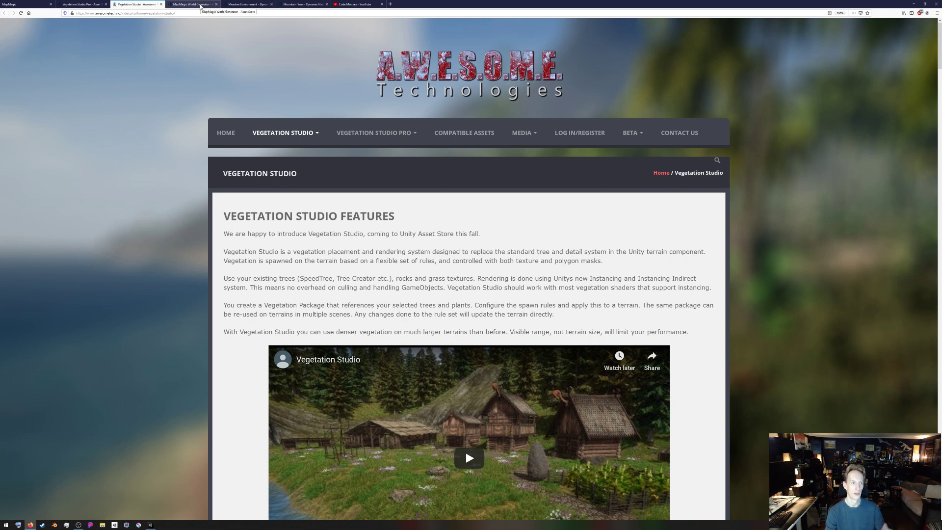
# - Review the MapMagic World Generator store listing and preview several gallery images of Meadow Environment - Dynamic Nature
pyautogui.click(201, 6)
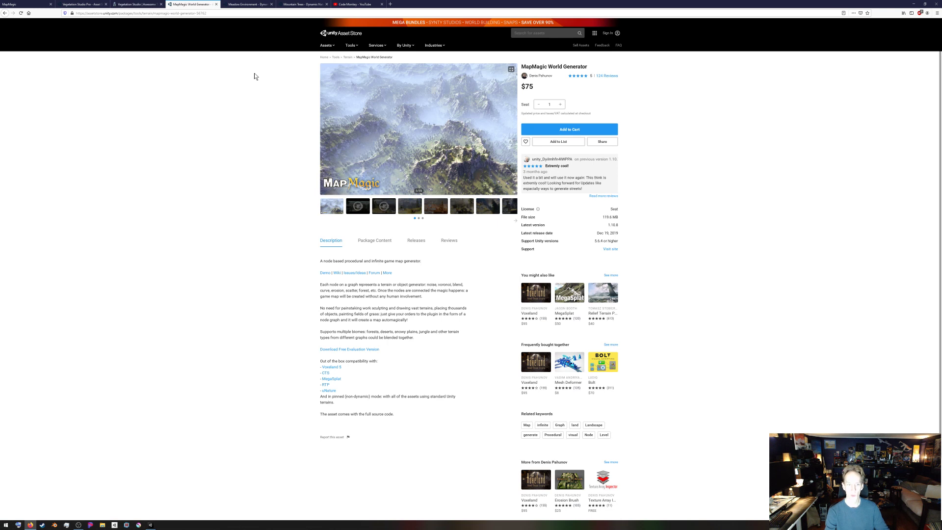
pyautogui.click(234, 5)
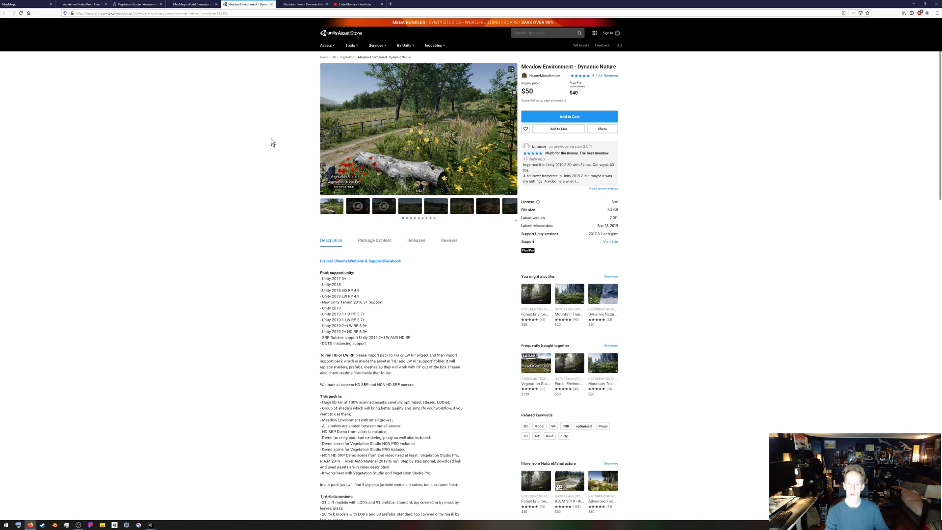
pyautogui.keyDown('ctrl'); pyautogui.scroll(6, 269, 198); pyautogui.keyUp('ctrl')
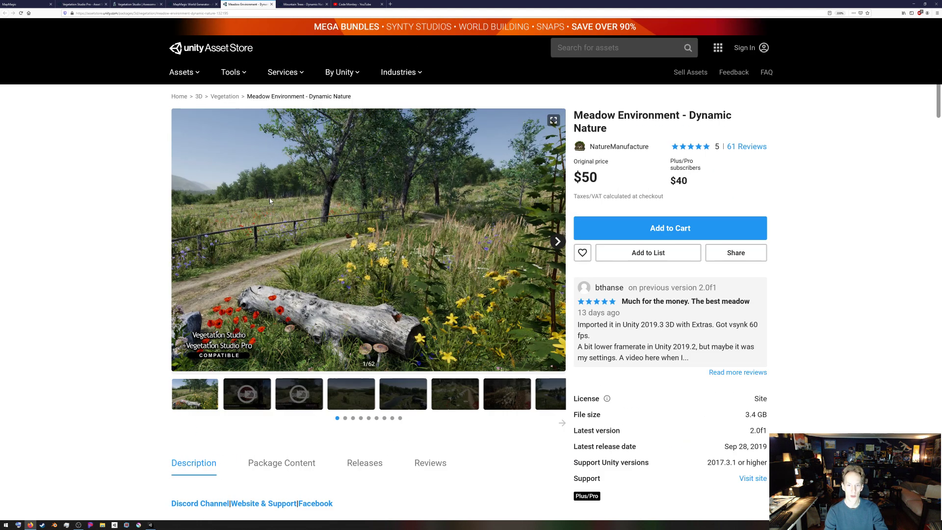
pyautogui.click(361, 393)
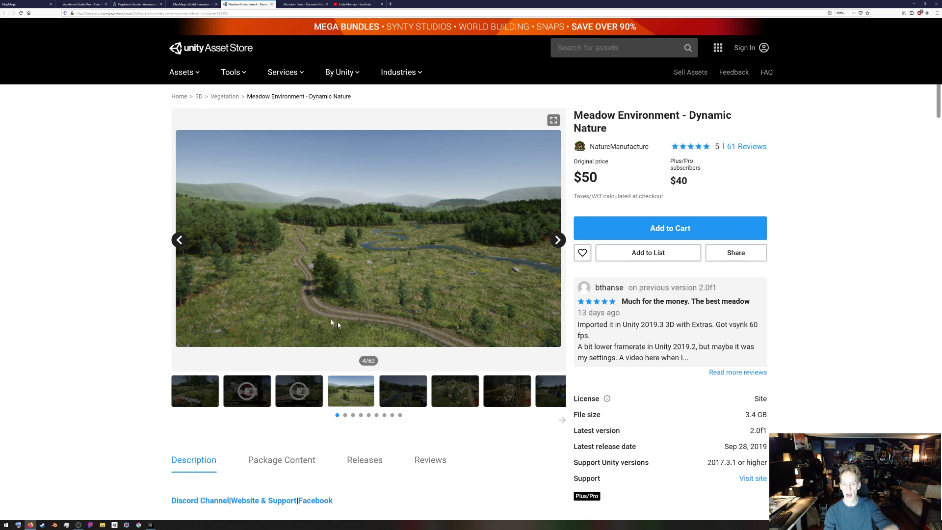
pyautogui.click(437, 397)
pyautogui.click(496, 391)
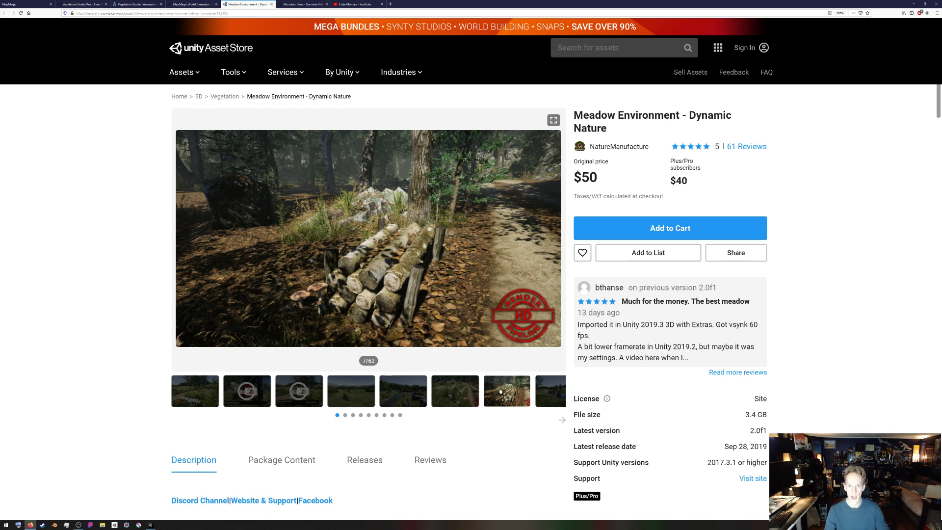
# - View the Mountain Trees - Dynamic Nature store listing and the Code Monkey YouTube channel
pyautogui.click(302, 3)
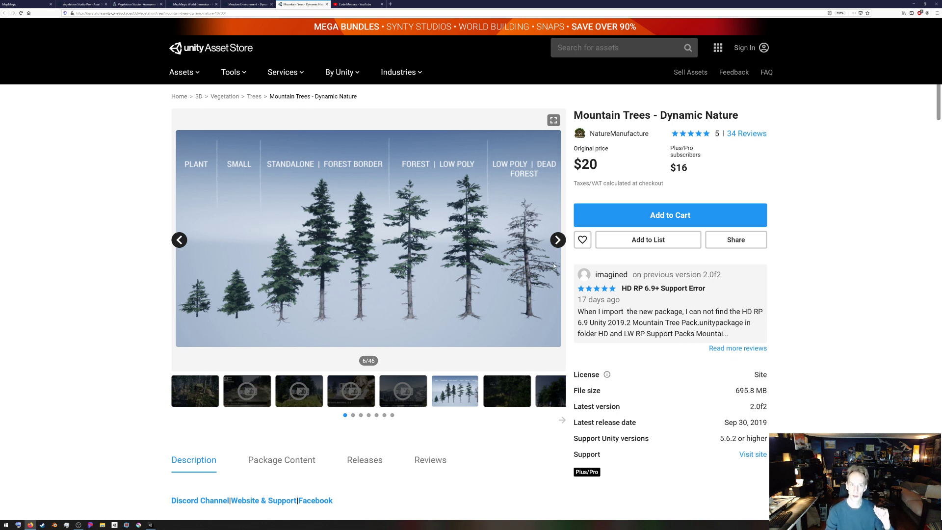
pyautogui.click(356, 4)
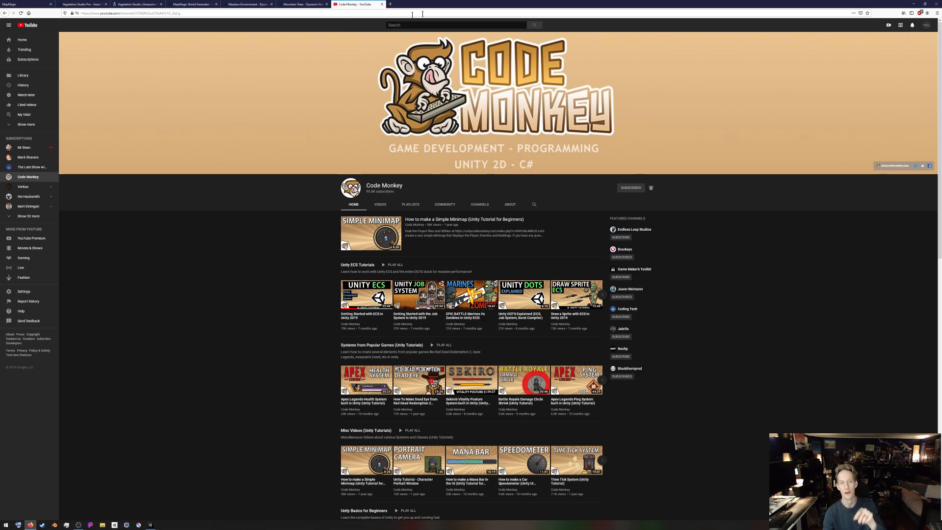
# - Switch to the Unity editor and look around the level and surrounding terrain in the running game
pyautogui.click(913, 4)
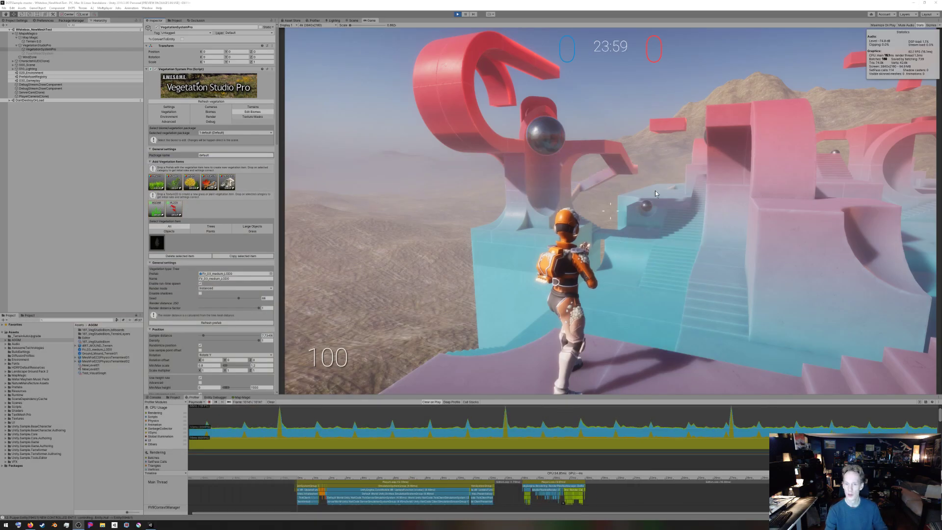
pyautogui.click(661, 205)
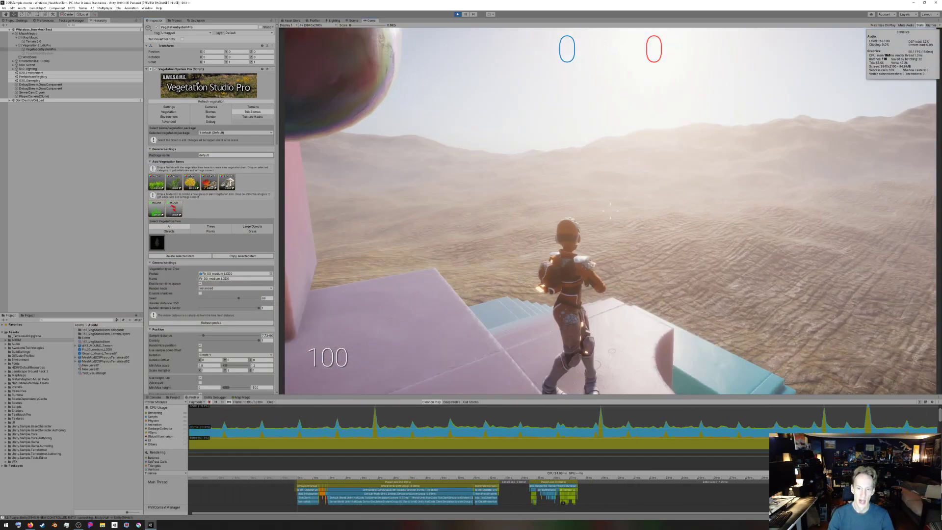
pyautogui.click(610, 211)
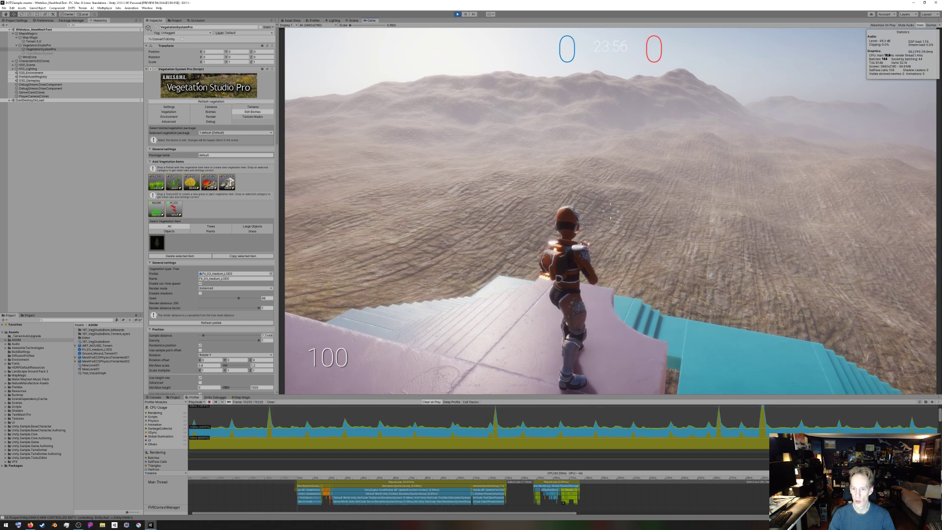
pyautogui.click(610, 211)
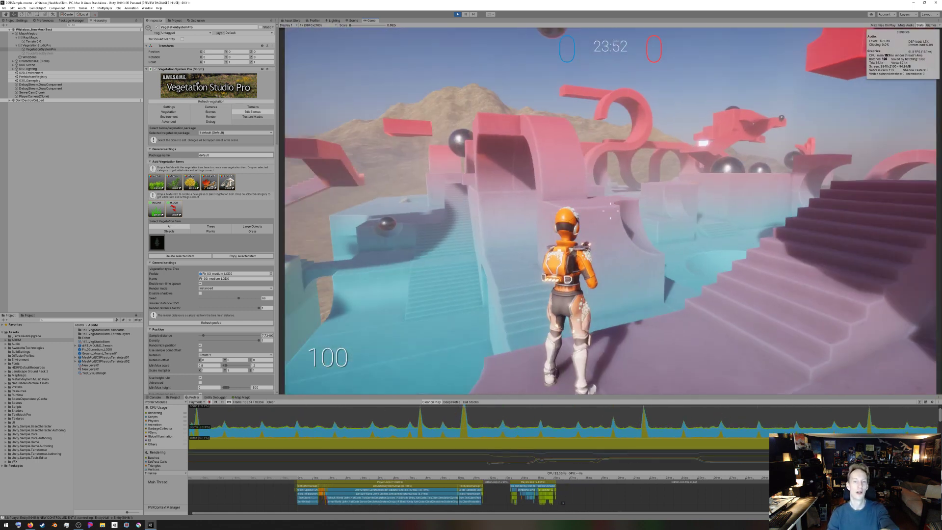
# - Jump the character off the platform onto the terrain and run across it to inspect the landscape
pyautogui.press('w')
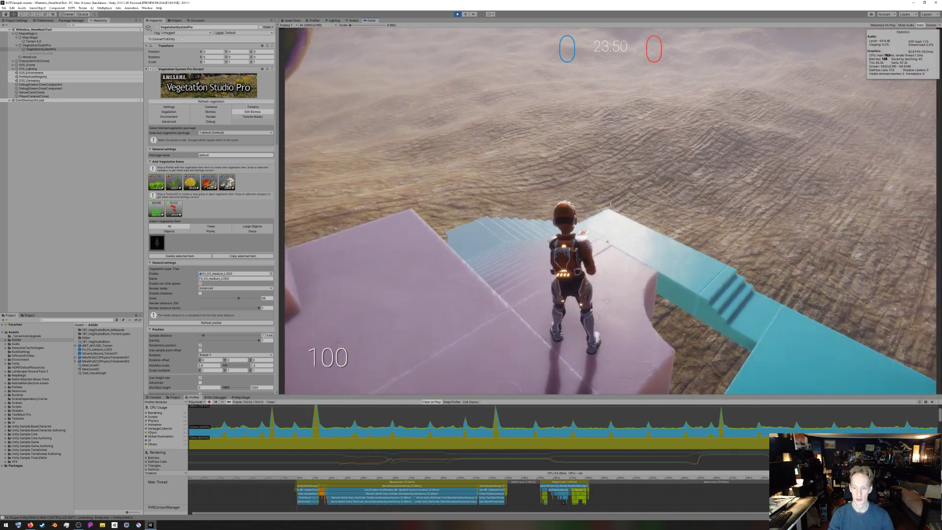
pyautogui.press('space')
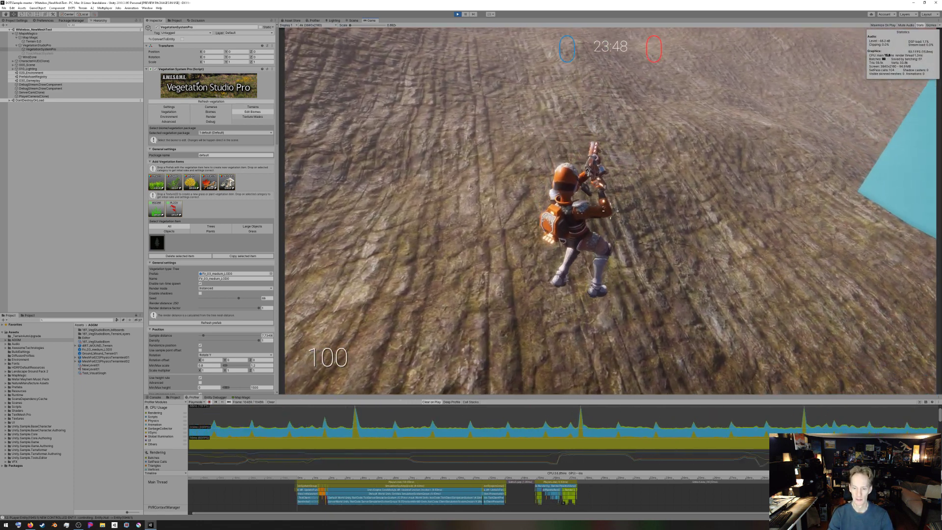
pyautogui.press('w')
pyautogui.press('w')
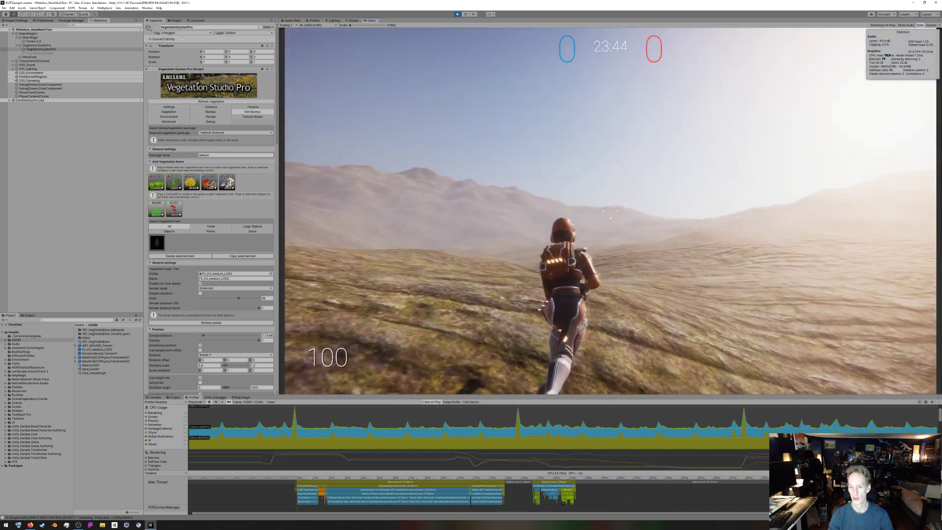
pyautogui.press('w')
pyautogui.press('w')
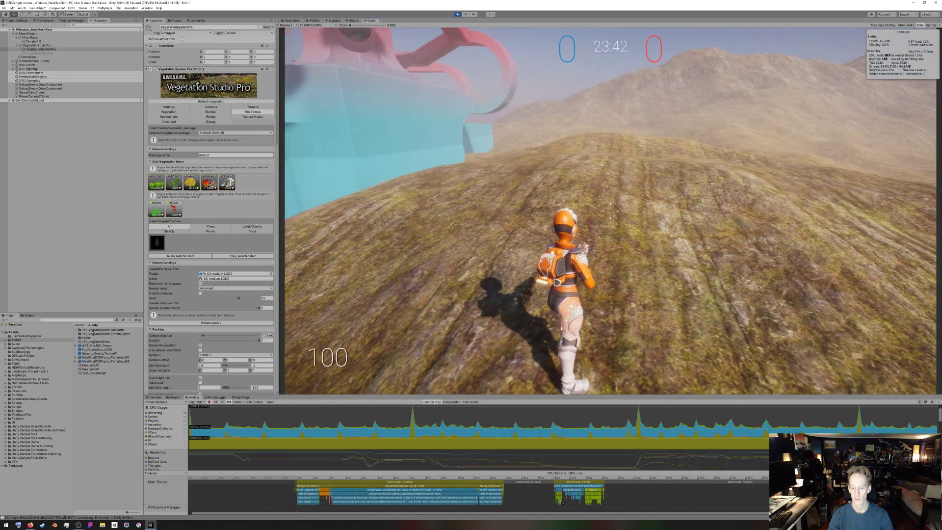
# - Release the cursor from the running game and show the available terrain export commands
pyautogui.press('Escape')
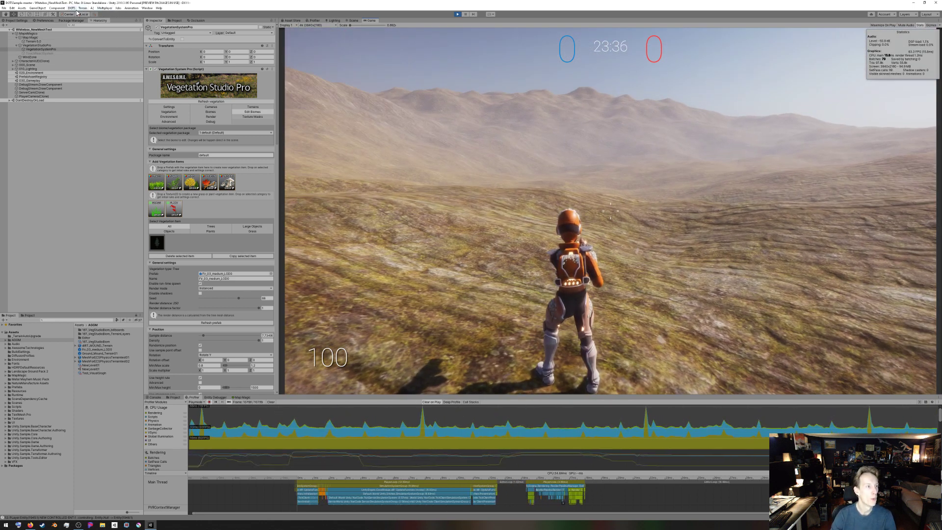
pyautogui.click(83, 8)
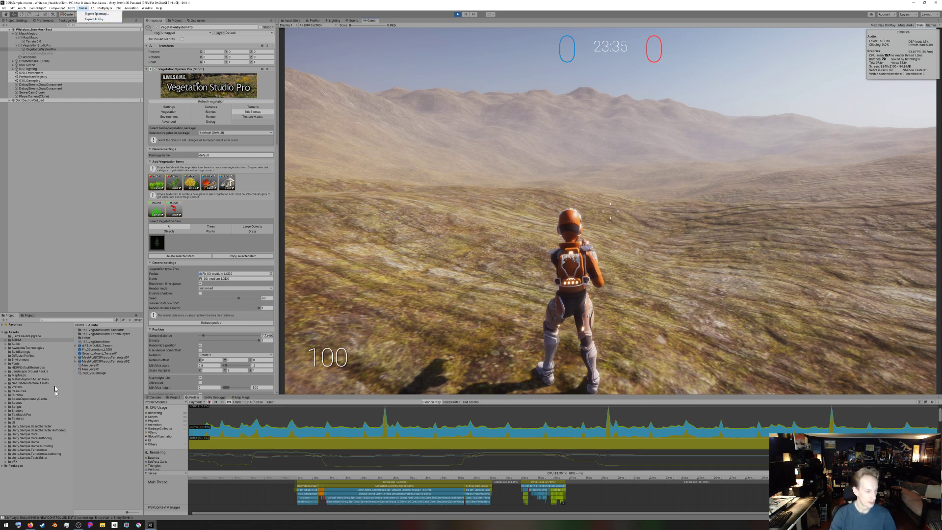
# - Show the ExportTerrain script in the project's Editor folder and widen the preview of its code
pyautogui.doubleClick(88, 337)
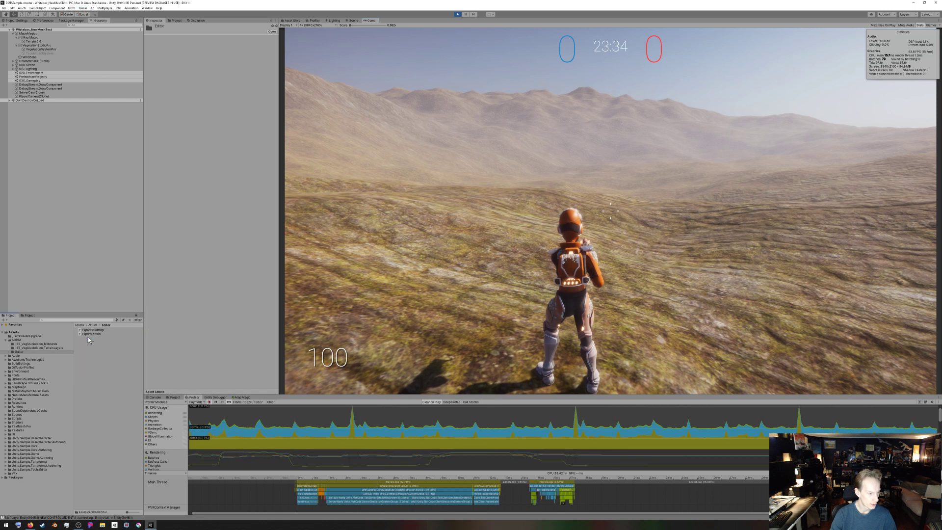
pyautogui.click(98, 334)
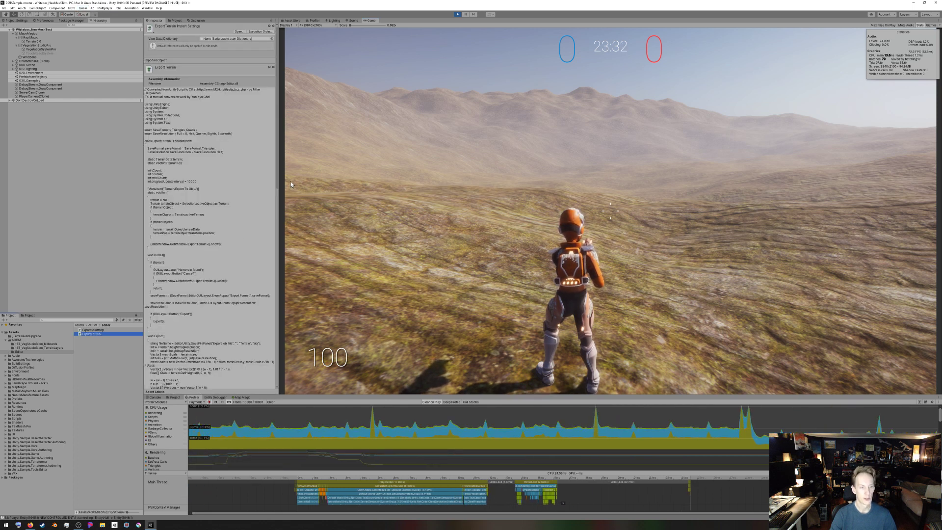
pyautogui.moveTo(279, 189); pyautogui.dragTo(395, 195)
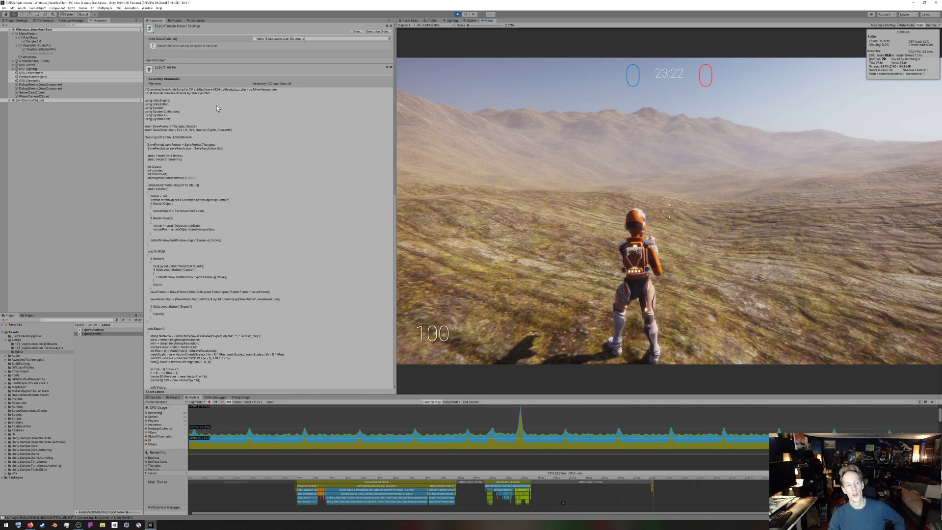
# - Review the OBJ export options for the MapMagic terrain tile at Half resolution, and close the exporter without exporting
pyautogui.click(43, 41)
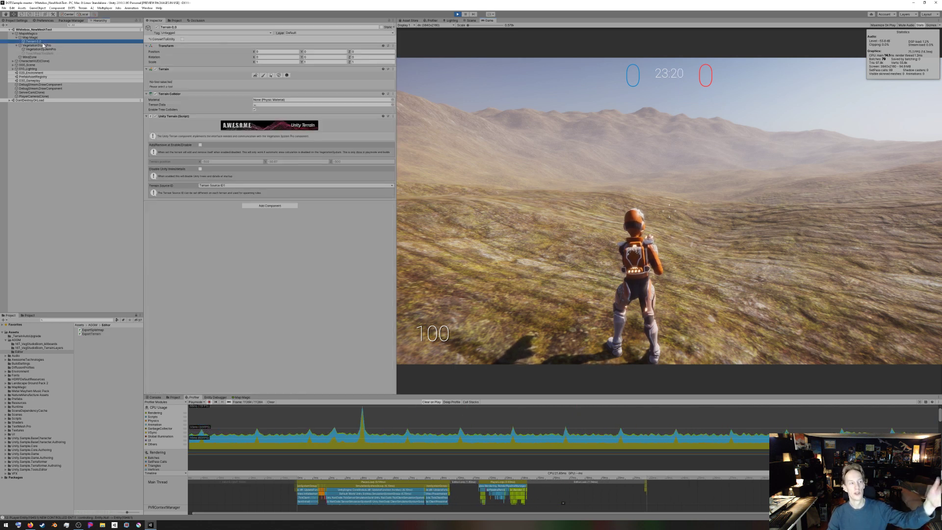
pyautogui.click(83, 8)
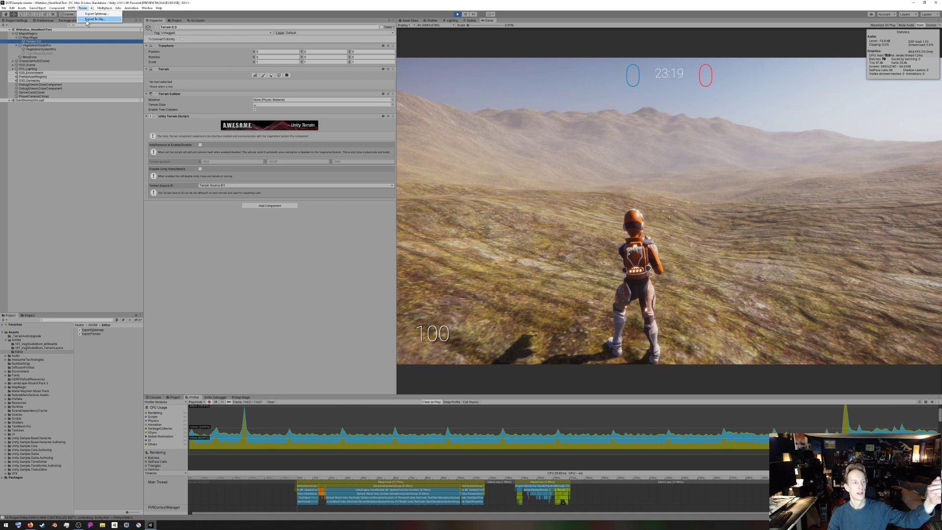
pyautogui.click(87, 20)
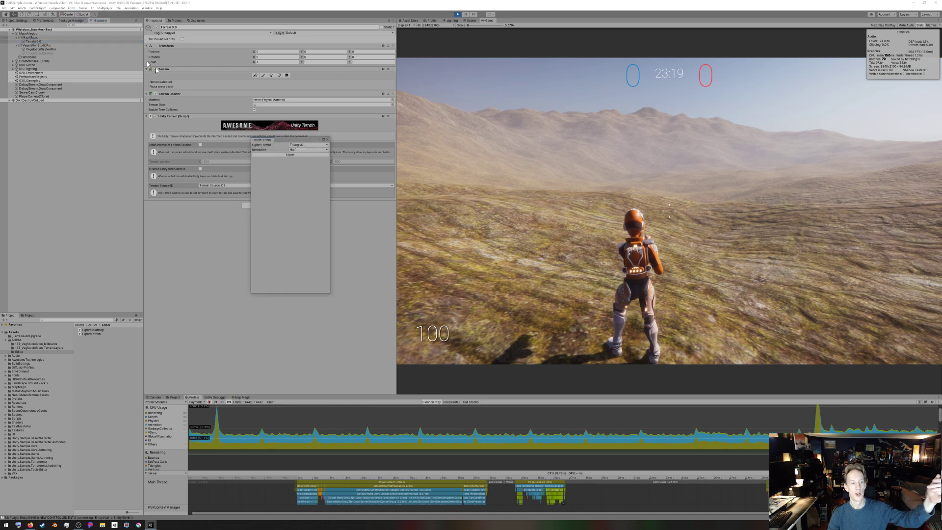
pyautogui.click(299, 149)
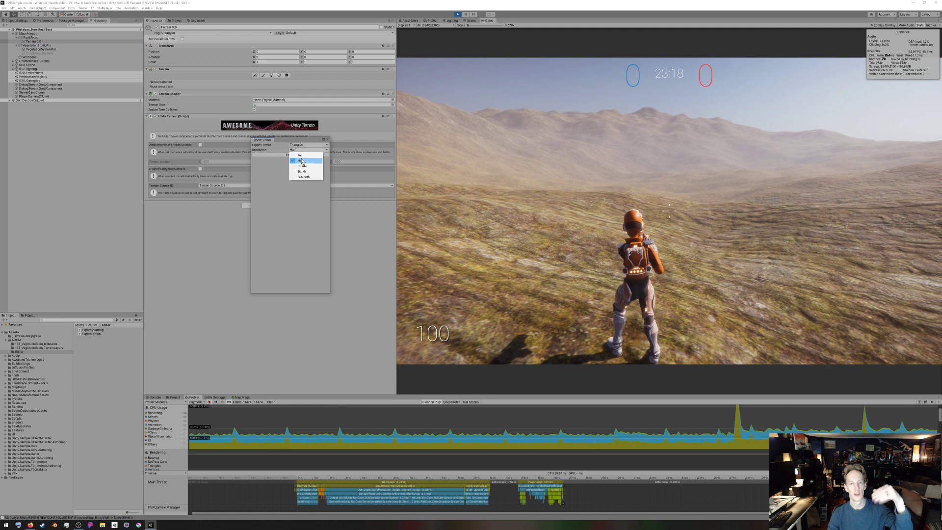
pyautogui.click(302, 161)
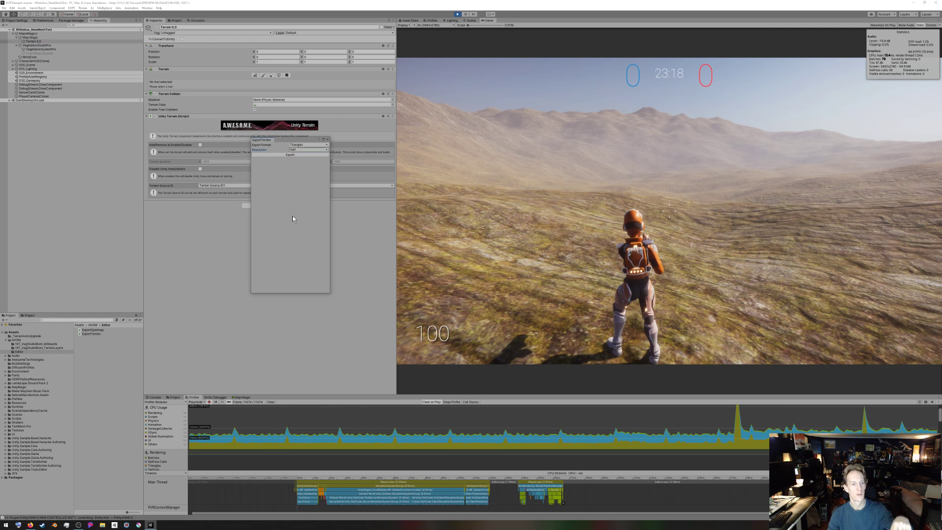
pyautogui.click(328, 139)
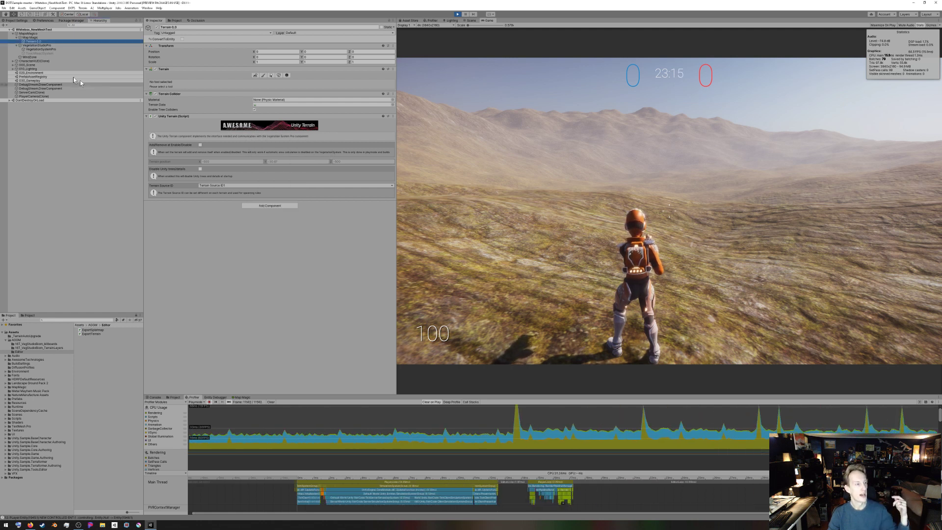
pyautogui.click(21, 74)
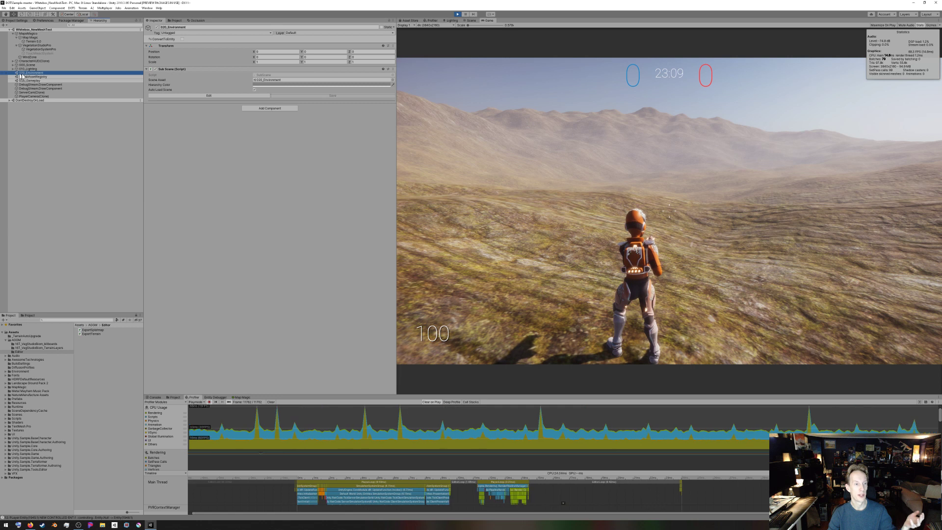
pyautogui.click(243, 95)
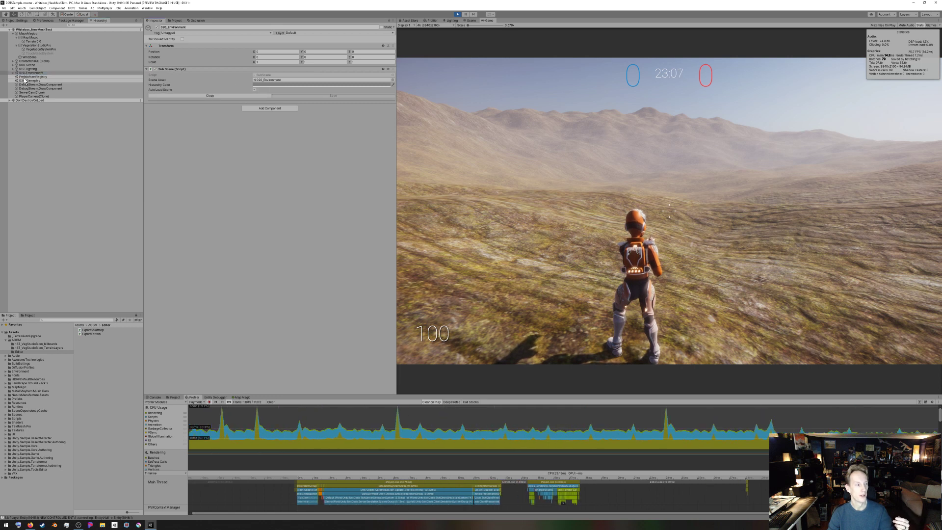
pyautogui.click(11, 73)
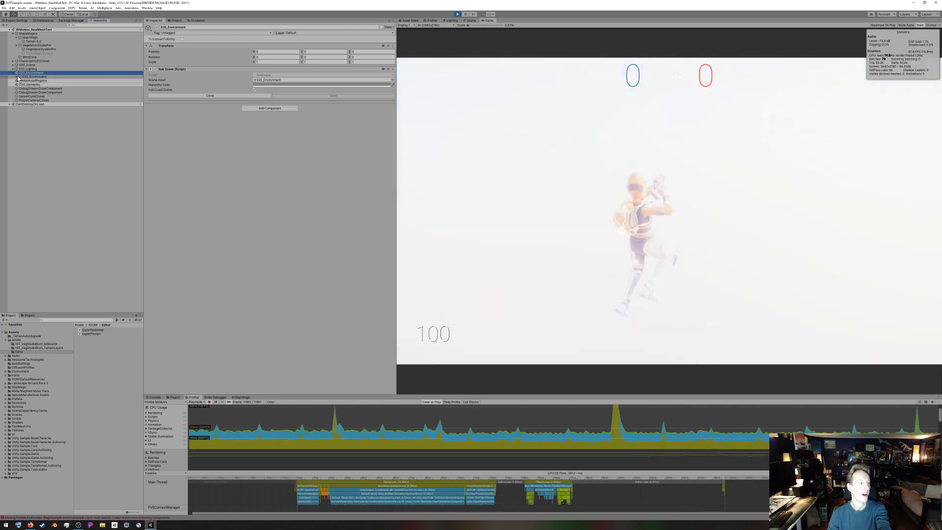
pyautogui.click(17, 77)
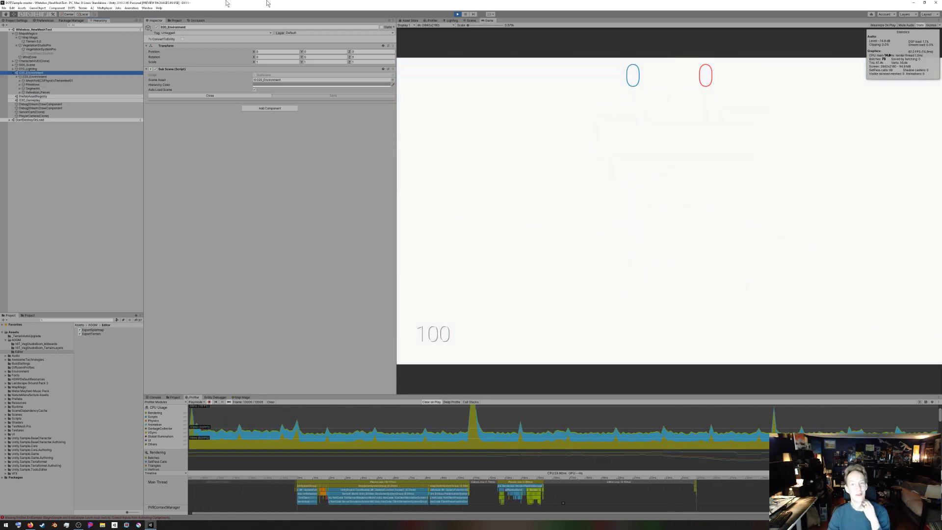
# - Stop the running game, open the environment sub scene for editing and frame its physics terrain mesh prefab
pyautogui.click(457, 14)
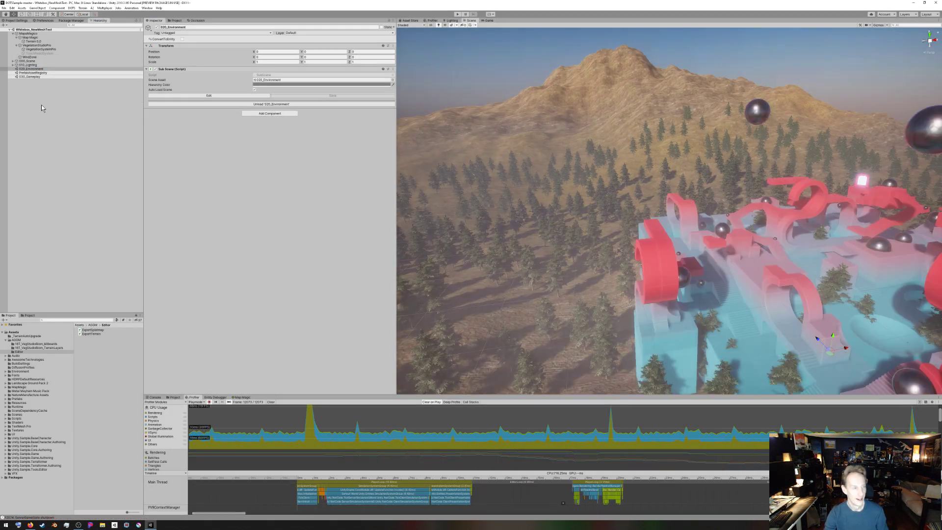
pyautogui.click(210, 96)
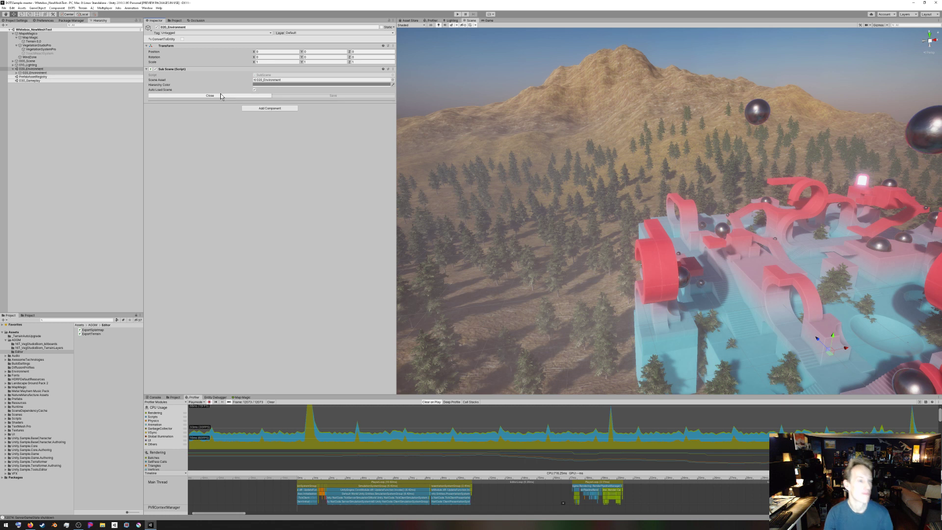
pyautogui.click(19, 73)
pyautogui.click(16, 72)
pyautogui.click(49, 77)
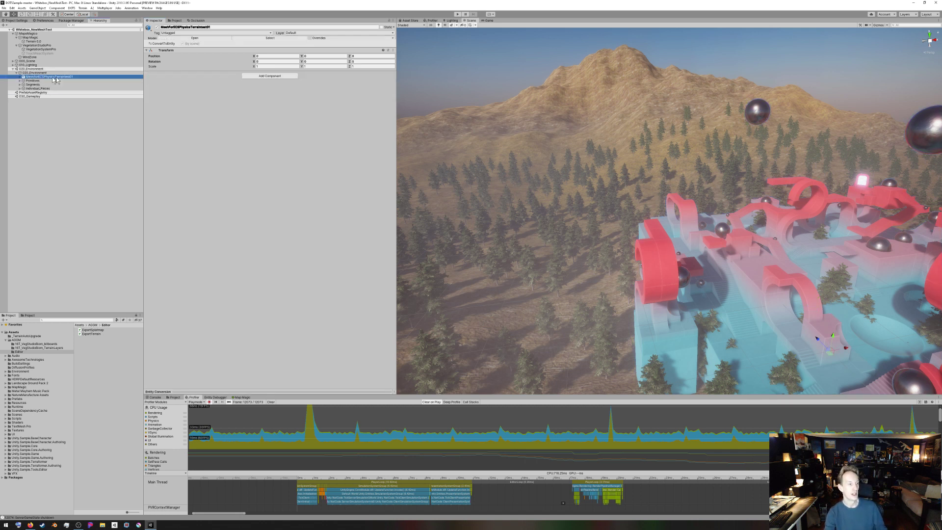
pyautogui.doubleClick(60, 77)
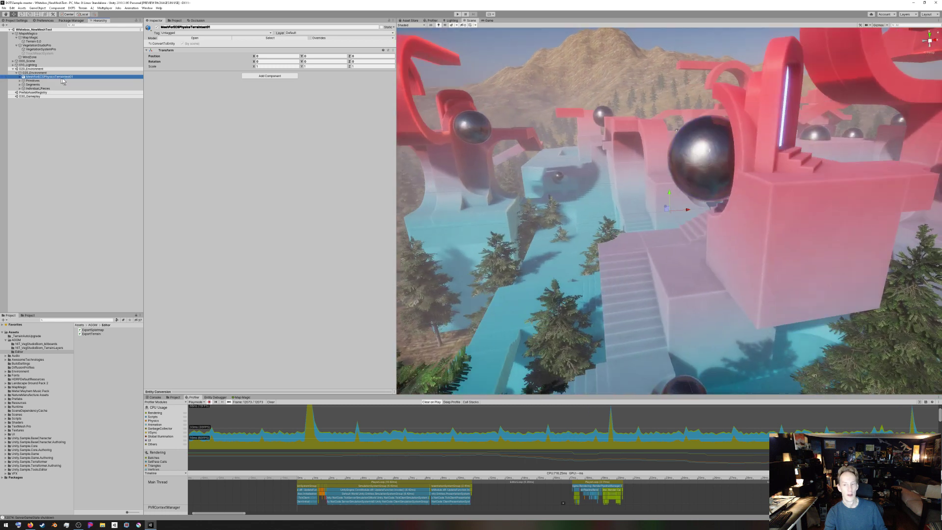
# - Inspect the Physics Shape of the terrain prefab's default child and locate its custom mesh in the project
pyautogui.click(20, 77)
pyautogui.click(31, 81)
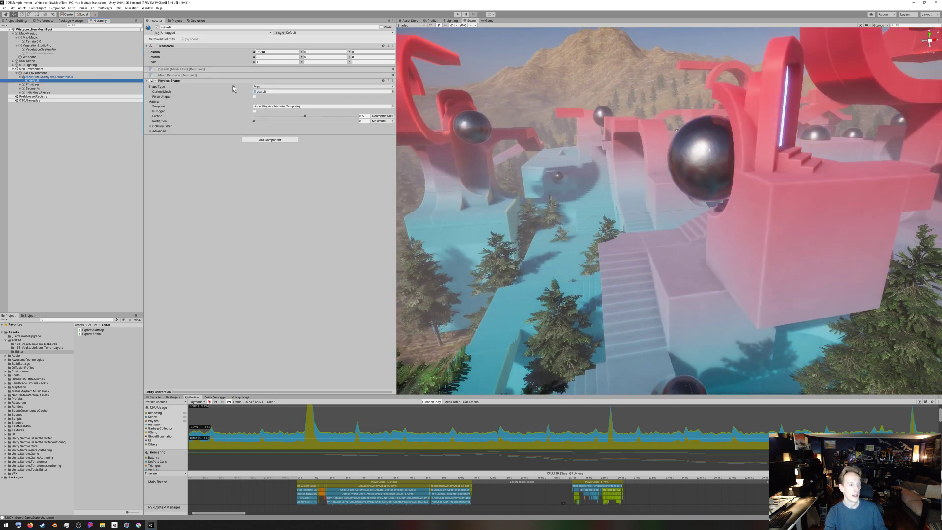
pyautogui.click(282, 92)
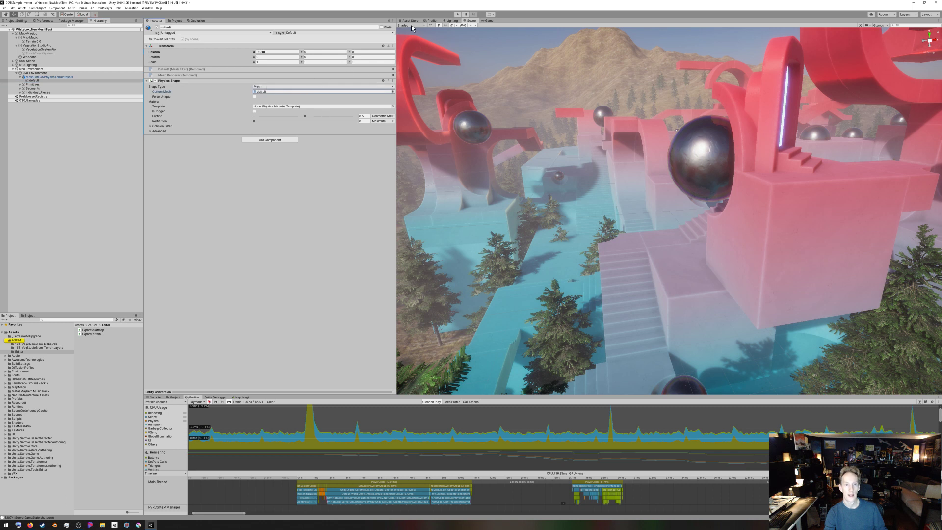
# - Switch the scene display to Wireframe to examine the terrain and collision mesh
pyautogui.click(411, 26)
pyautogui.click(409, 38)
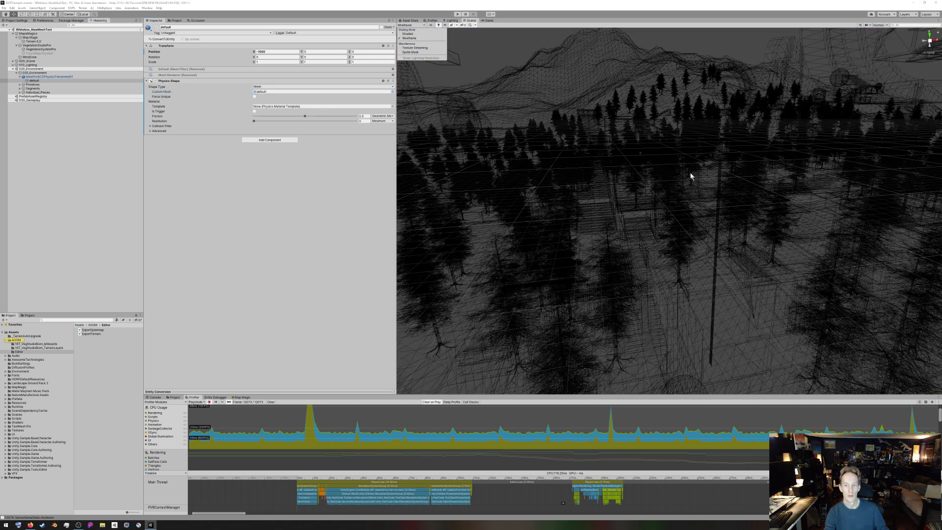
pyautogui.moveTo(694, 208)
pyautogui.mouseDown(button='right')
pyautogui.moveTo(669, 199)
pyautogui.moveTo(649, 212)
pyautogui.mouseUp(button='right')
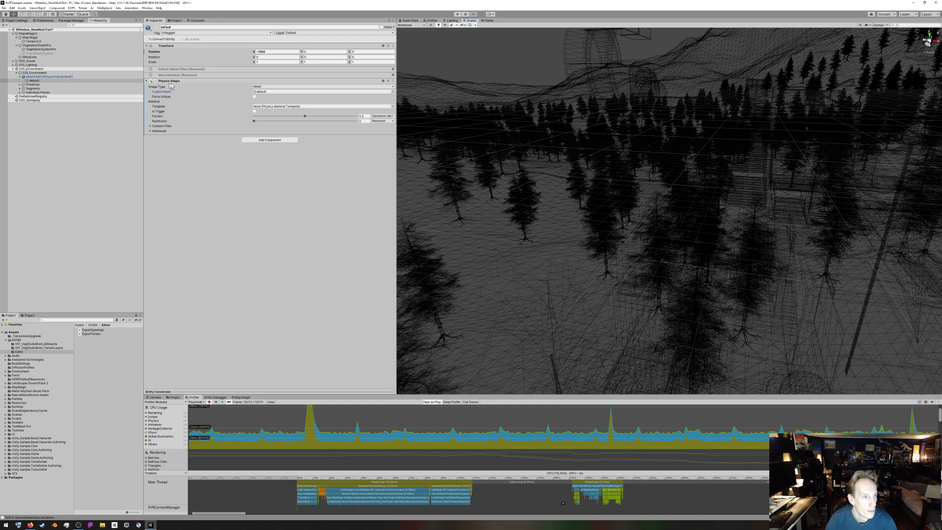
# - Offset the collision mesh vertically to compare it with the terrain wireframe, and set its Y position back to 0
pyautogui.click(304, 52)
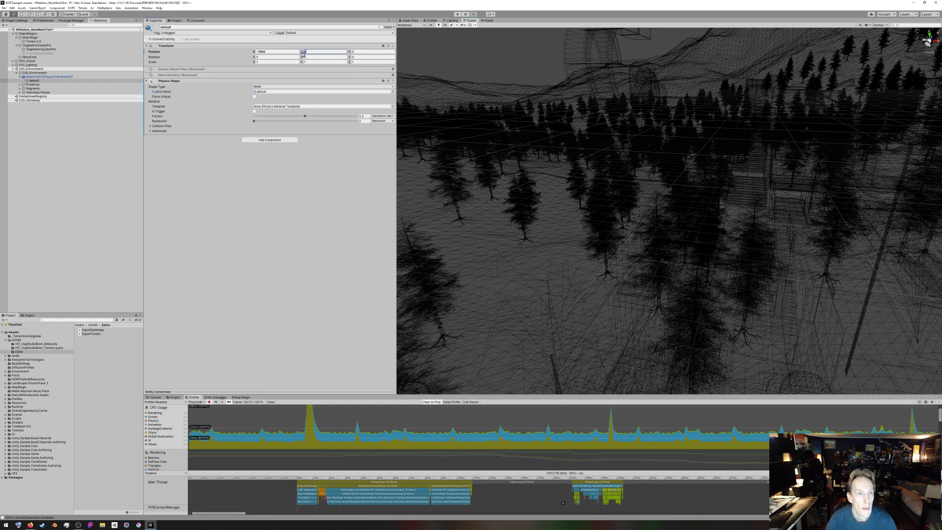
pyautogui.moveTo(303, 52); pyautogui.dragTo(386, 60)
pyautogui.scroll(-15, 801, 308)
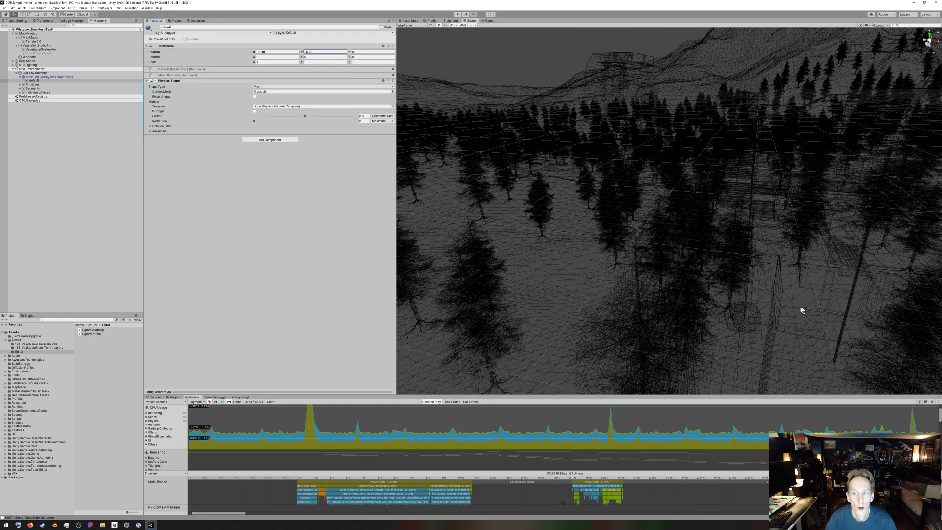
pyautogui.scroll(-10, 793, 291)
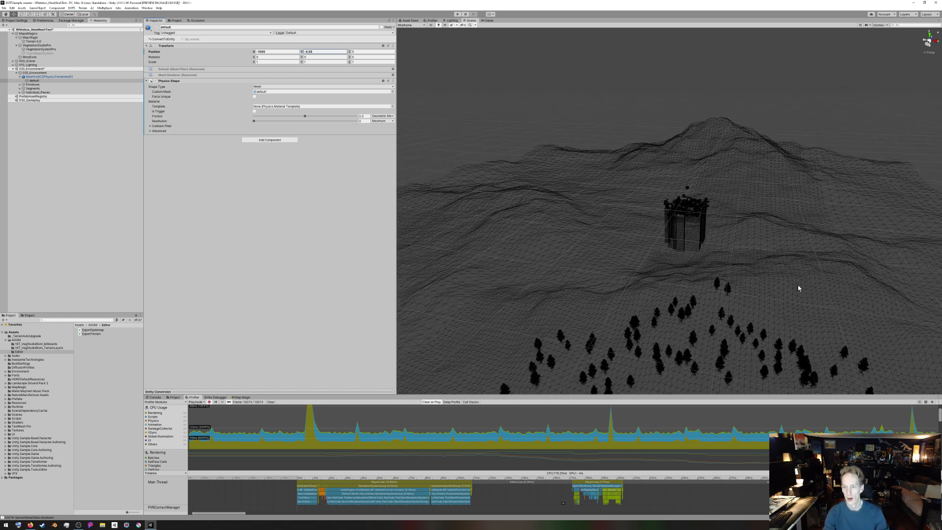
pyautogui.click(317, 52)
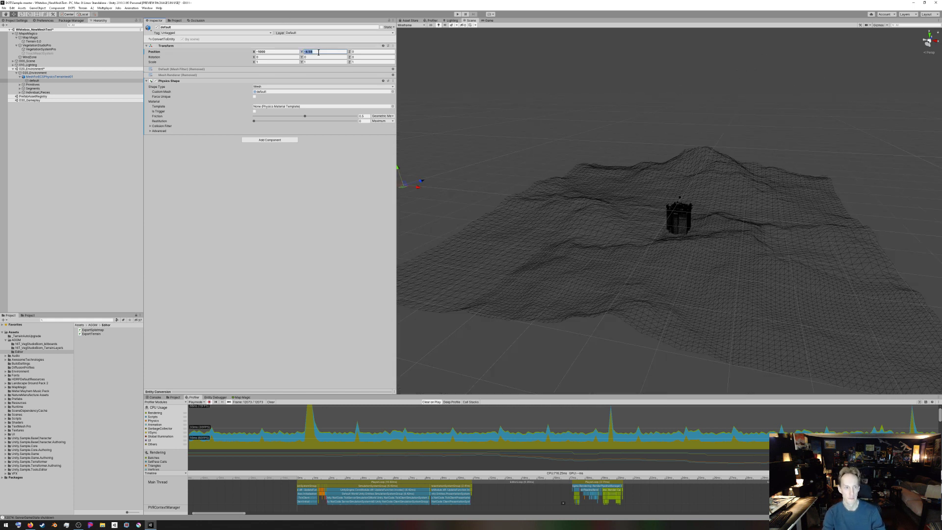
pyautogui.write('0')
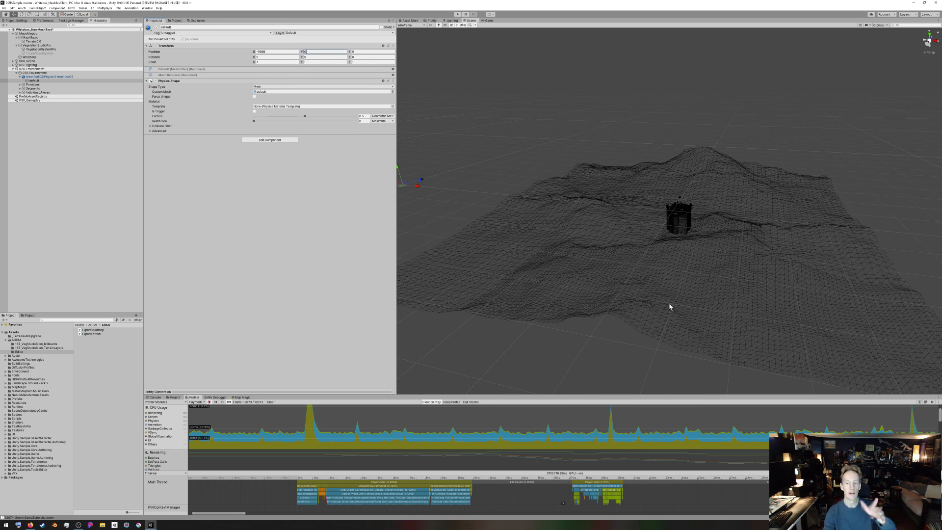
# - Compare the whole terrain in Shaded display with its Wireframe display
pyautogui.click(407, 25)
pyautogui.click(408, 33)
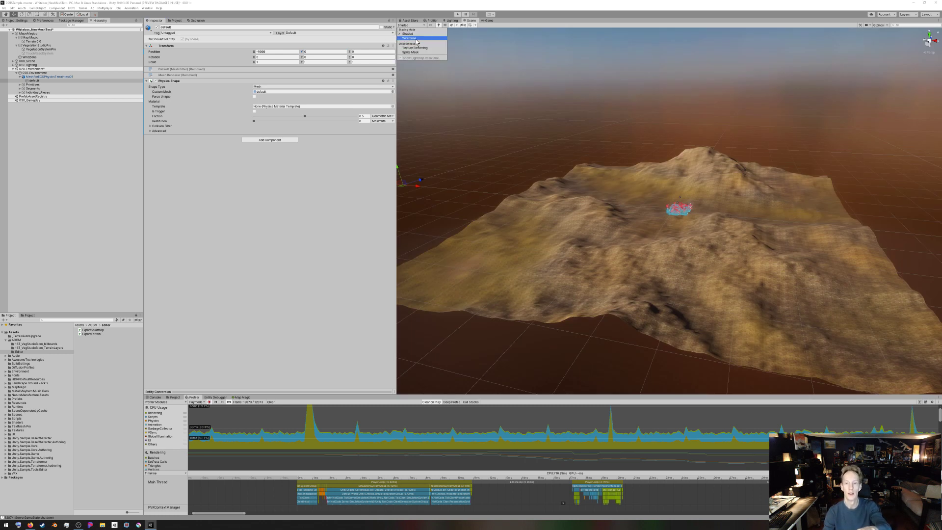
pyautogui.click(417, 38)
pyautogui.scroll(-8, 623, 287)
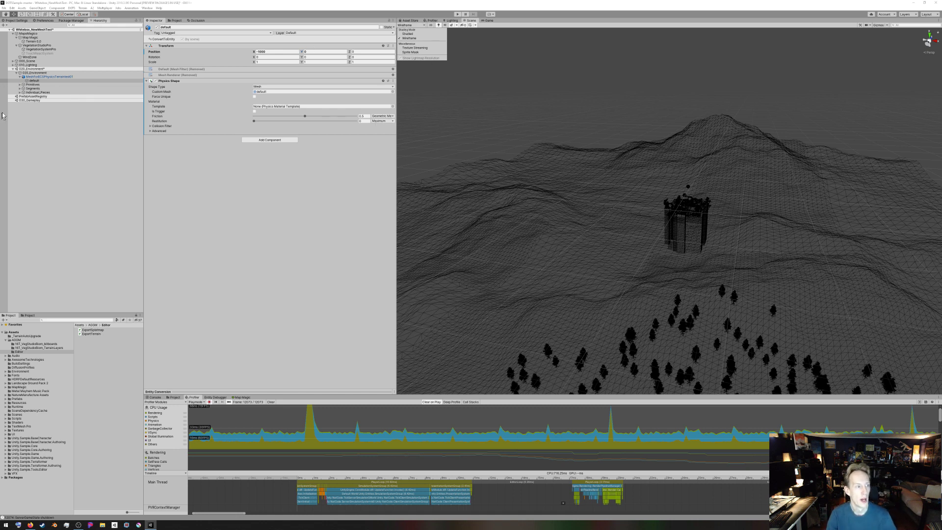
# - Check Map Magic's material template, and search the packages for "terrain" to inspect DefaultHDTerrainMaterial
pyautogui.click(14, 71)
pyautogui.click(34, 38)
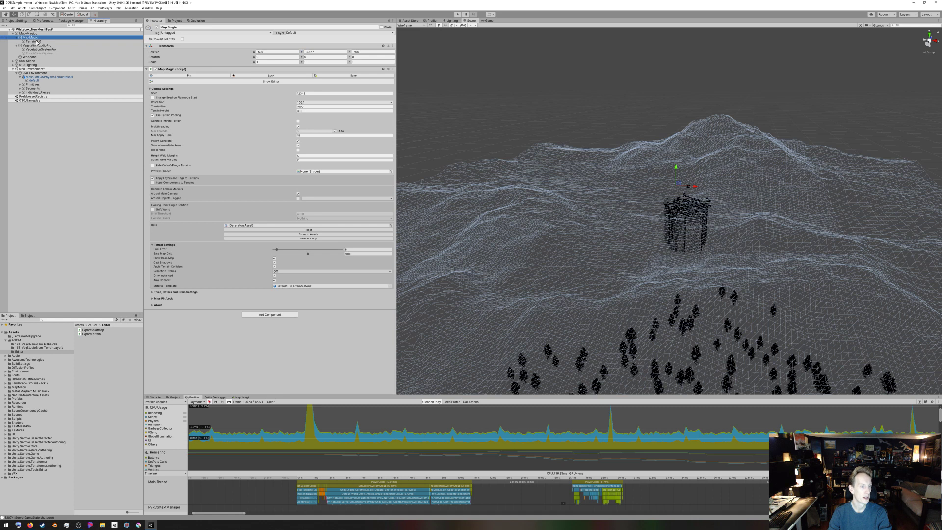
pyautogui.click(297, 287)
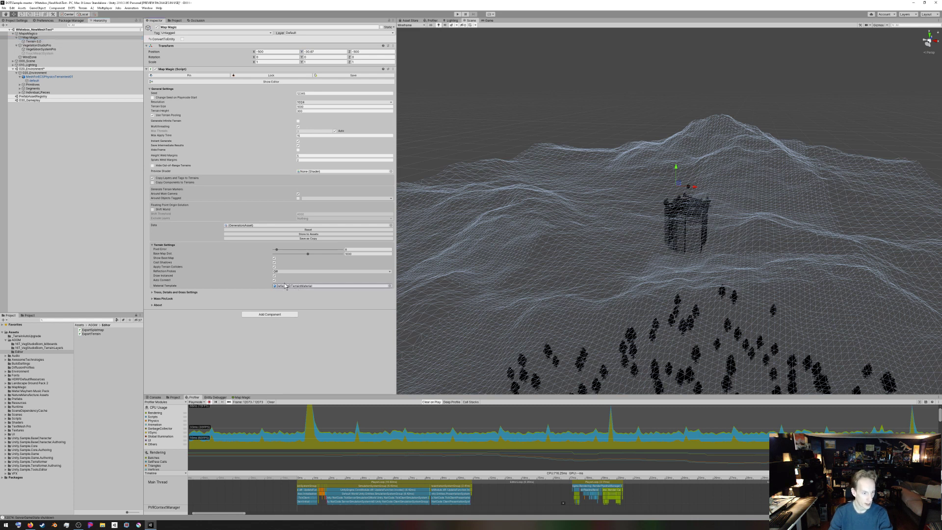
pyautogui.click(70, 320)
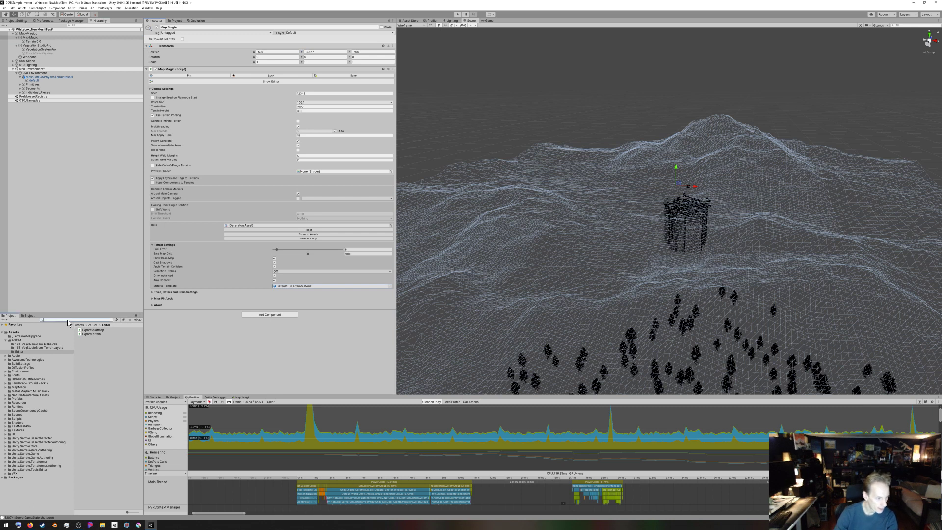
pyautogui.write('terrain')
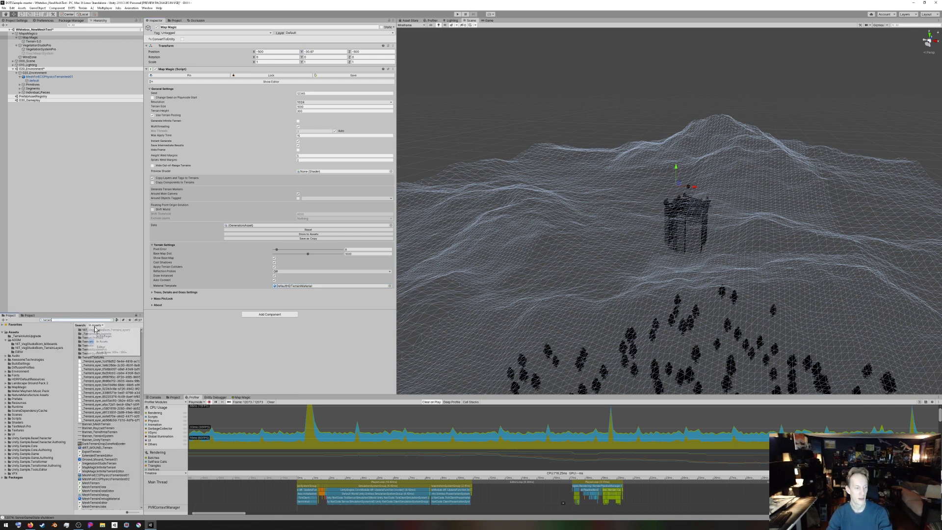
pyautogui.click(104, 336)
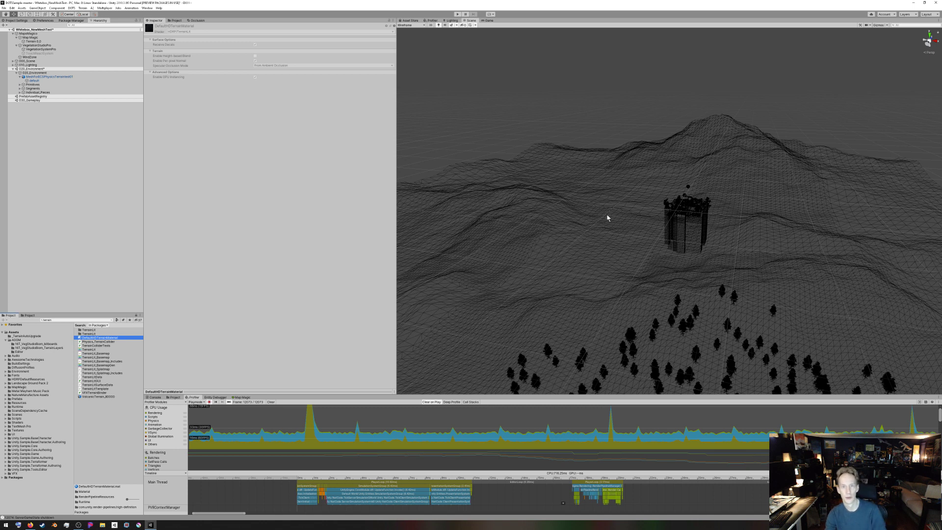
# - Close the Environment subscene for editing and discard its unsaved changes
pyautogui.click(38, 69)
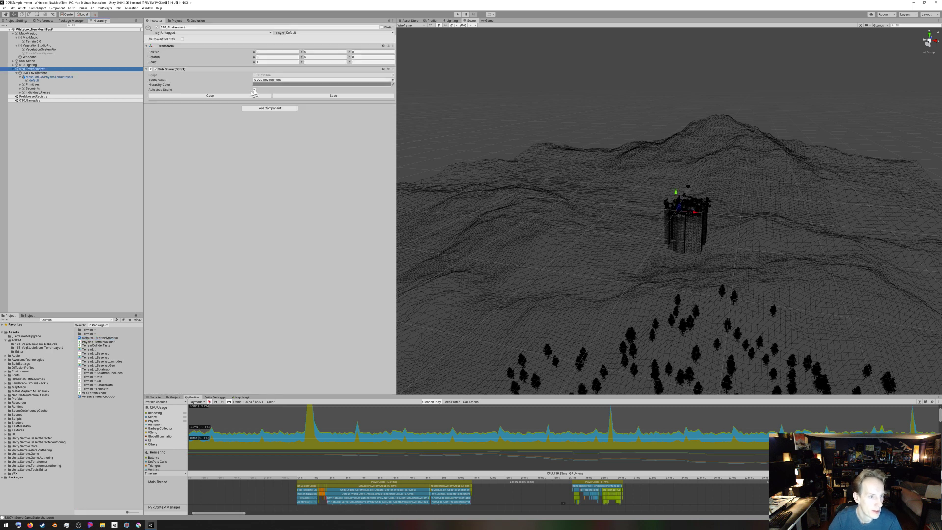
pyautogui.click(229, 96)
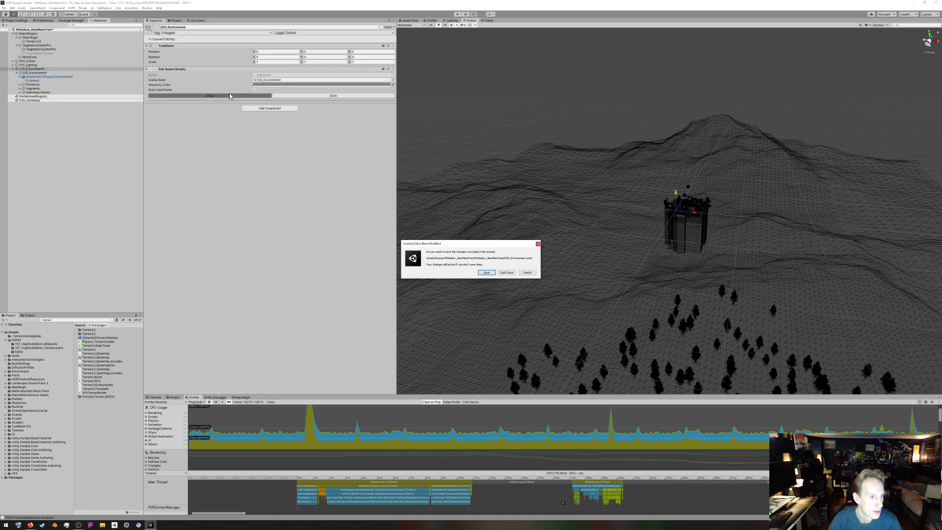
pyautogui.click(506, 272)
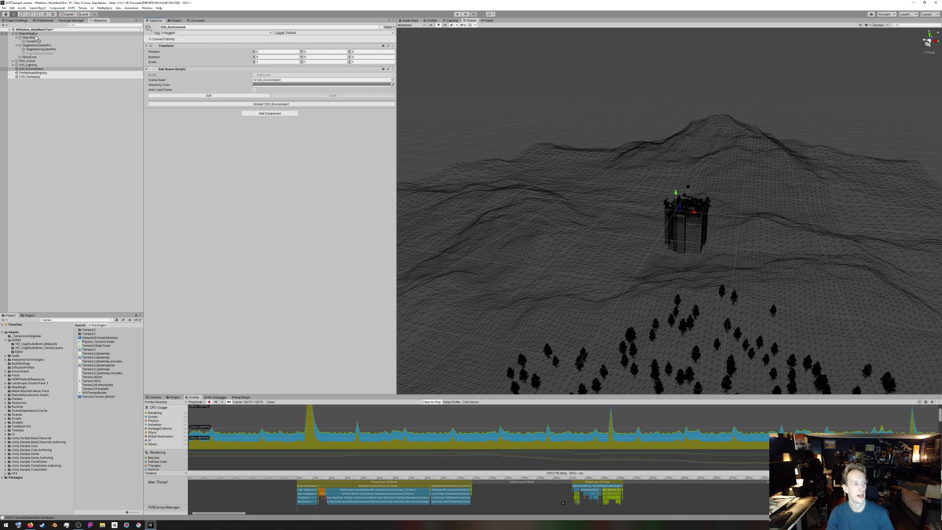
# - Select the VegetationSystemPro object and start Play mode
pyautogui.click(40, 49)
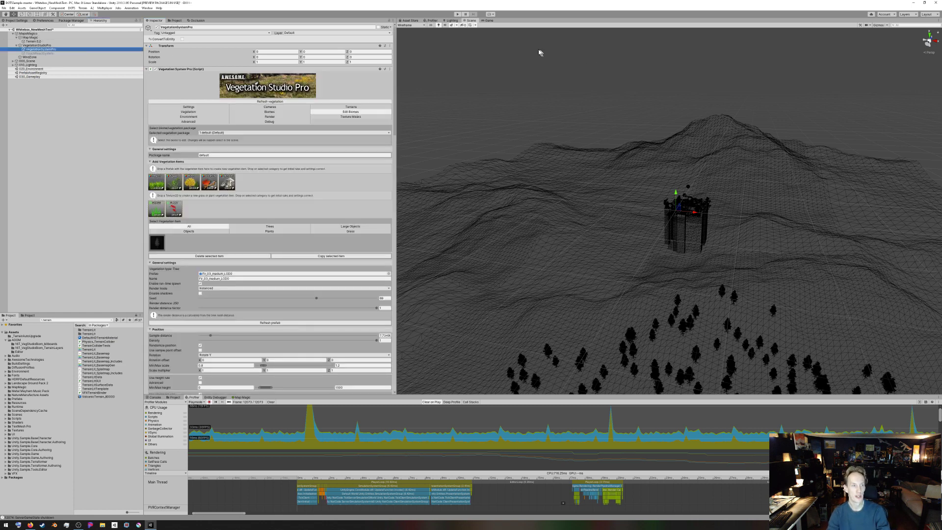
pyautogui.click(458, 14)
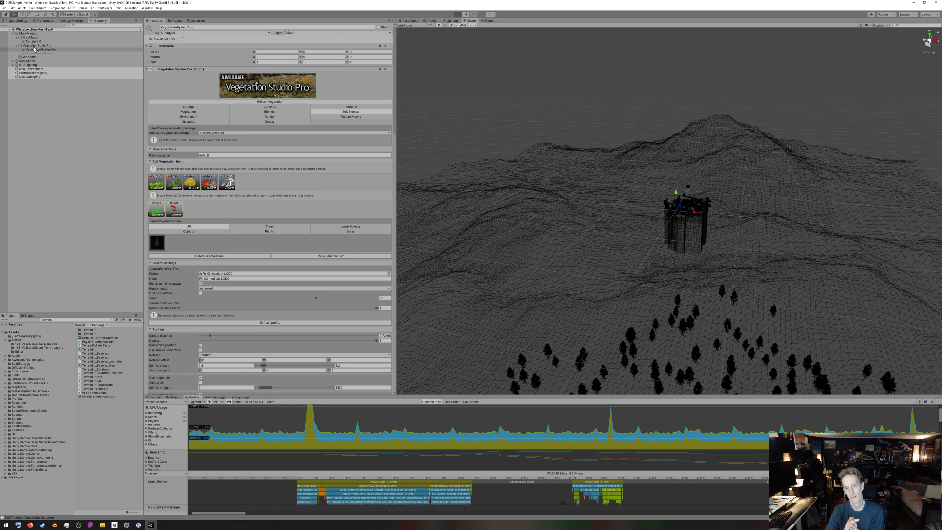
pyautogui.hotkey('ctrl', 'p')
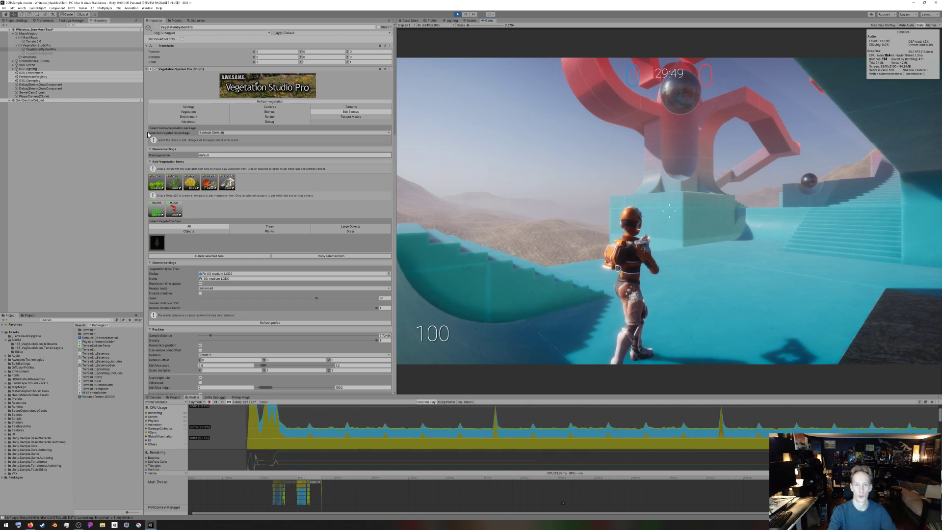
# - Run the character down from the platform and across the terrain to test the ground collision
pyautogui.click(637, 187)
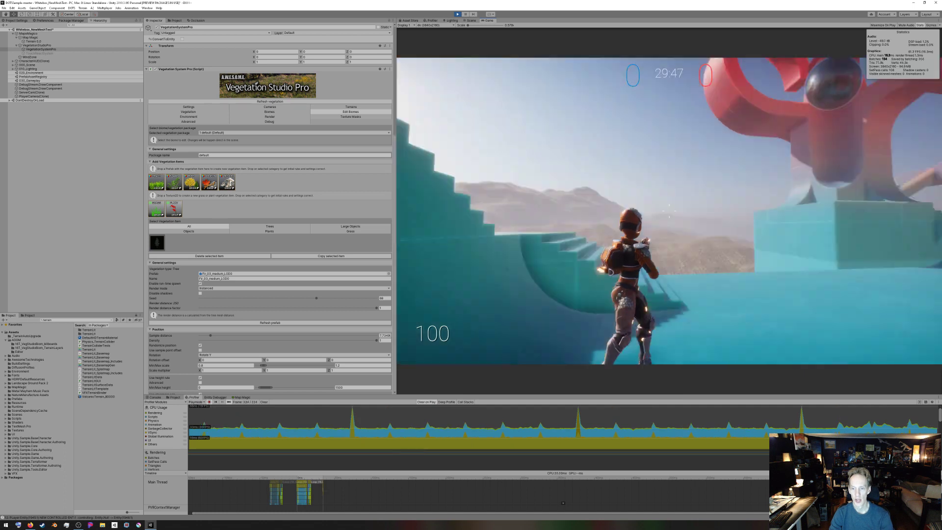
pyautogui.press('w')
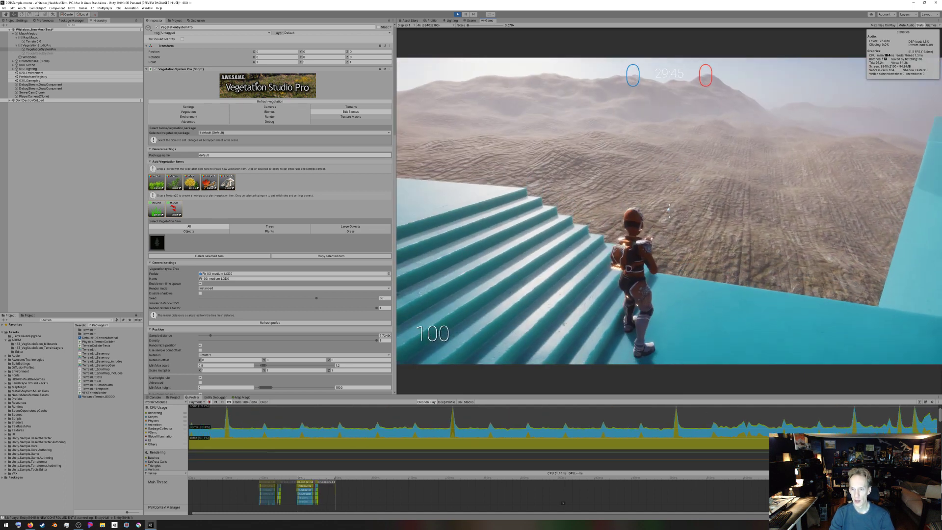
pyautogui.press('w')
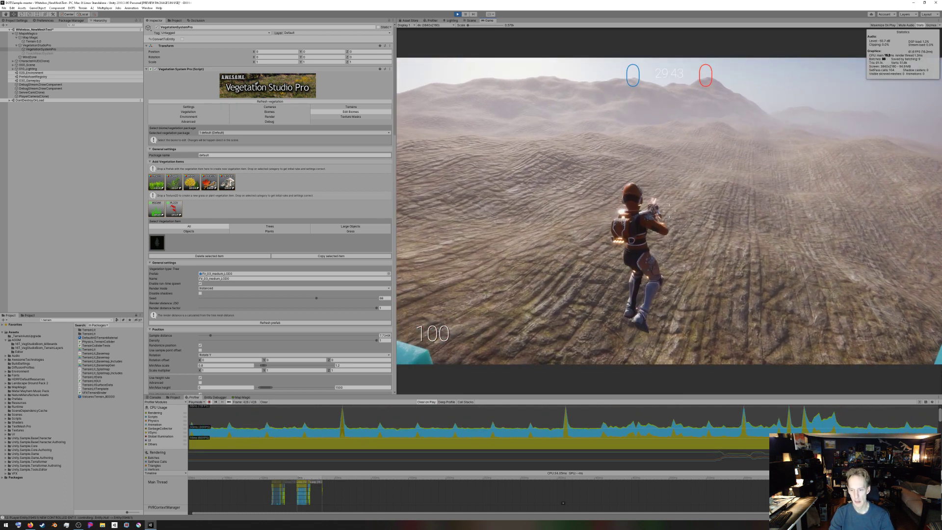
pyautogui.press('w')
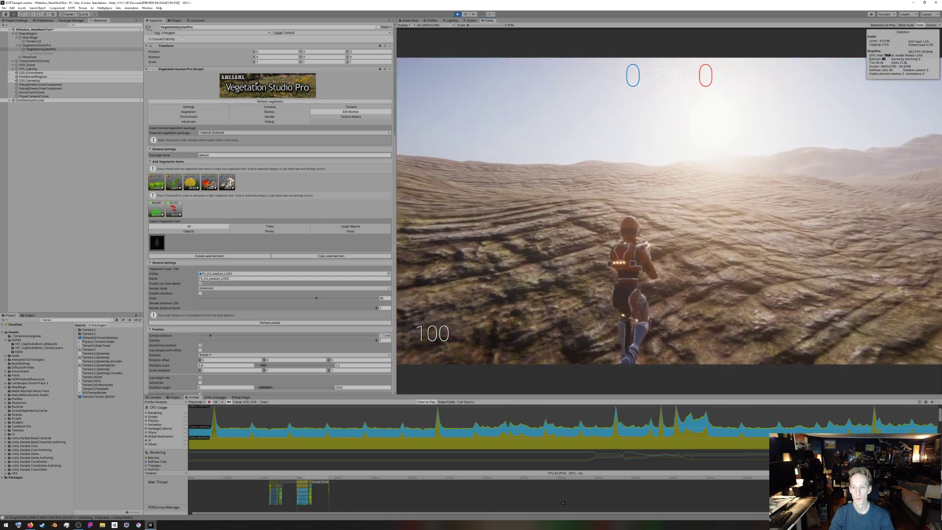
pyautogui.press('w')
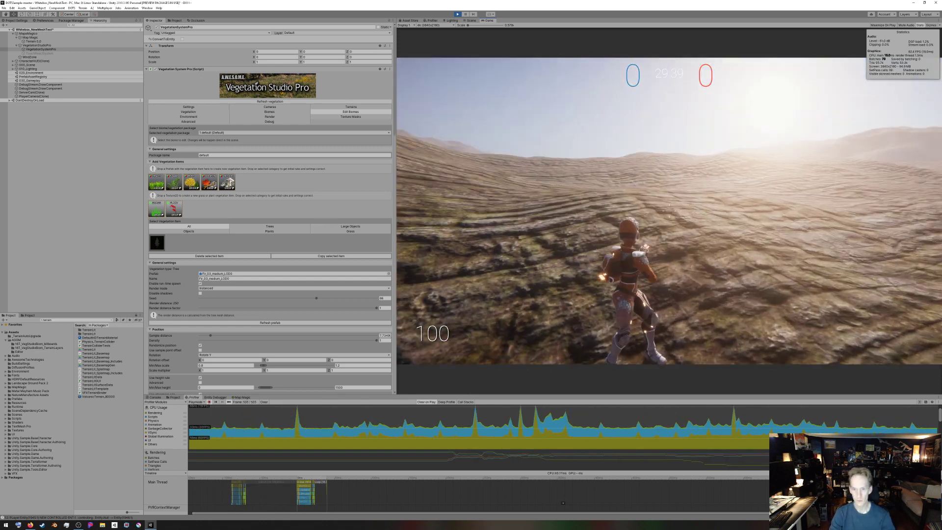
pyautogui.press('w')
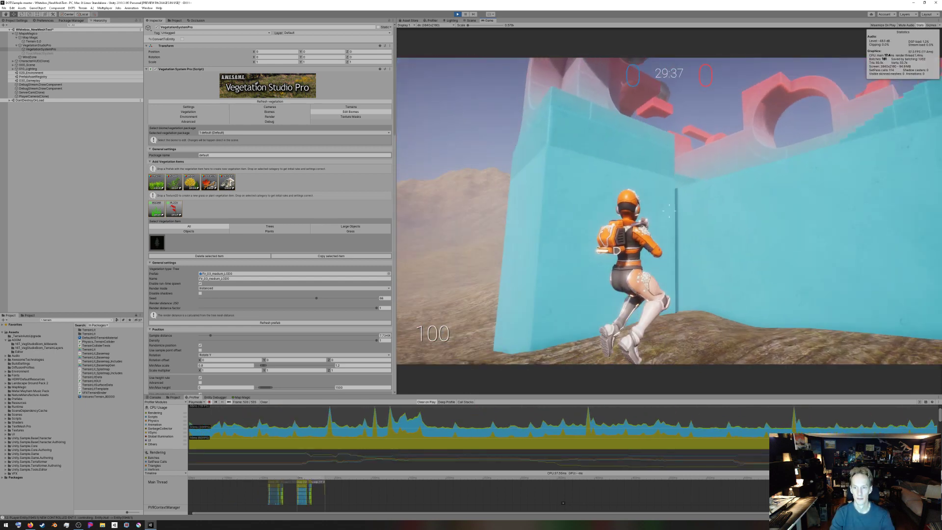
pyautogui.press('w')
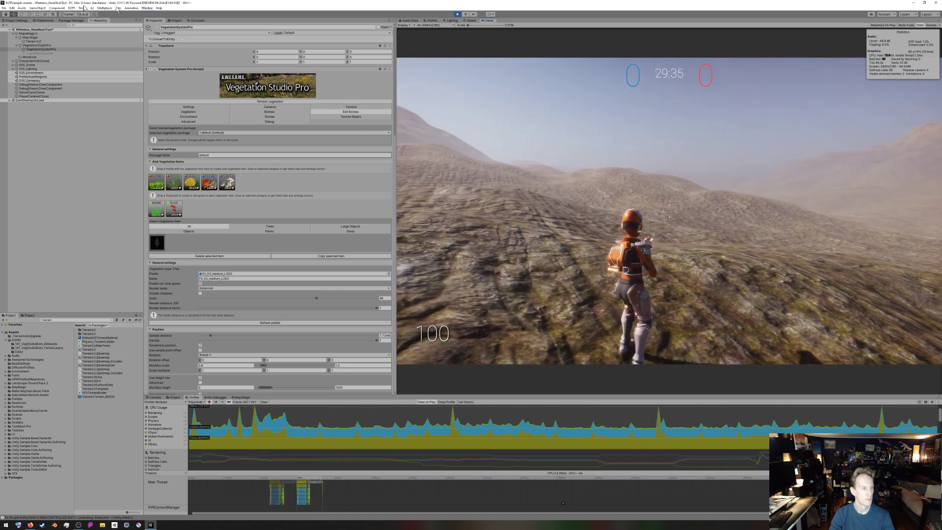
# - Add the runtime player camera clone to Vegetation System Pro's cameras and check the vegetation in the game
pyautogui.click(279, 110)
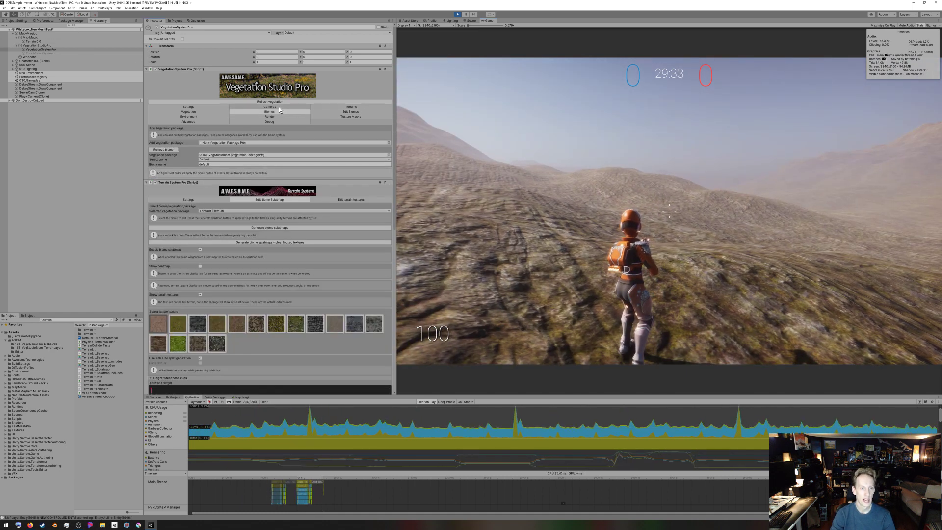
pyautogui.click(279, 107)
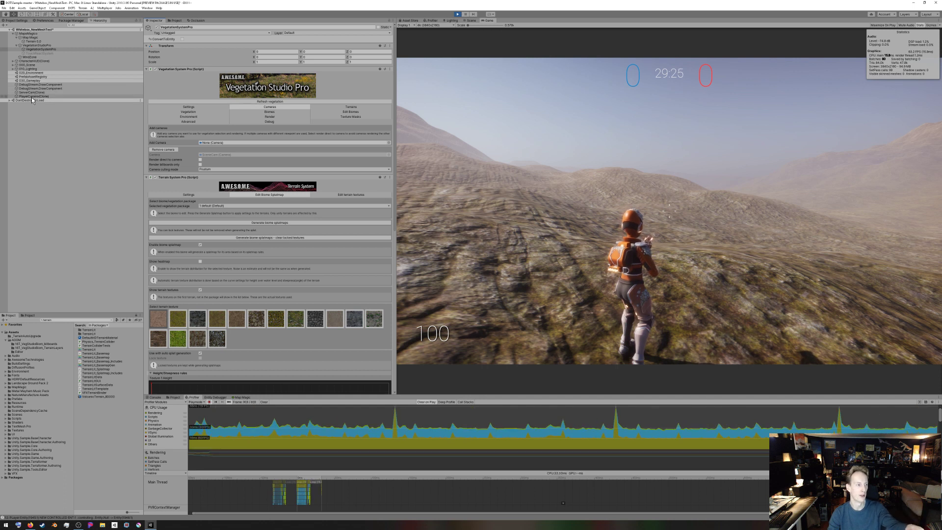
pyautogui.moveTo(28, 96); pyautogui.dragTo(214, 155)
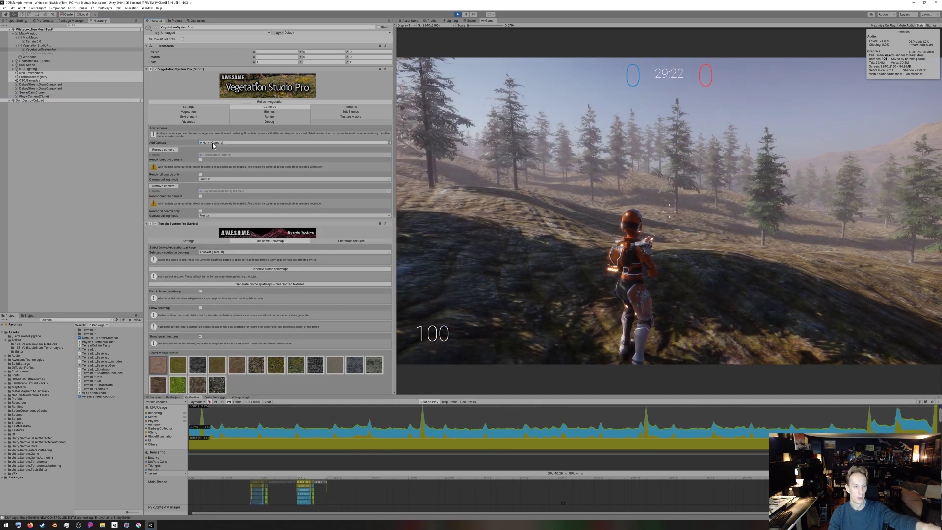
pyautogui.click(678, 193)
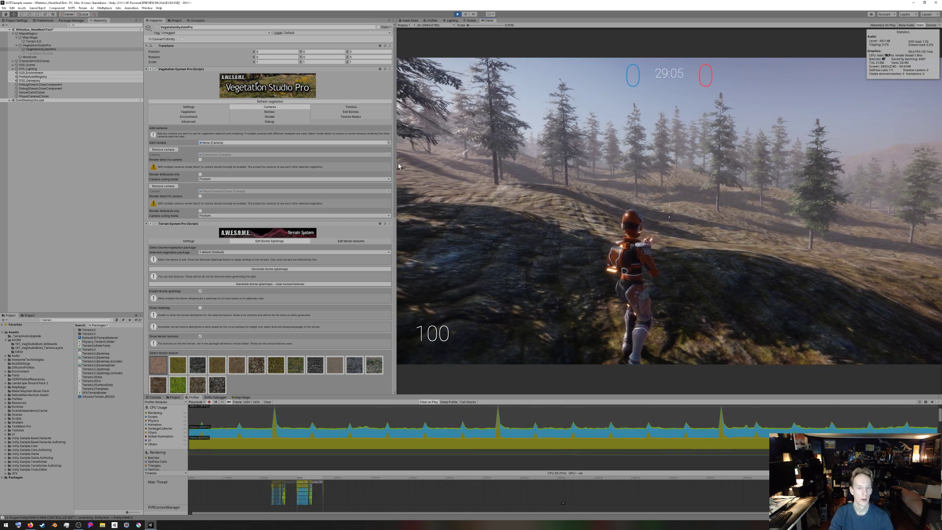
# - Enlarge the viewport area and examine the spawned trees around the level in the wireframe Scene view
pyautogui.moveTo(395, 162); pyautogui.dragTo(179, 161)
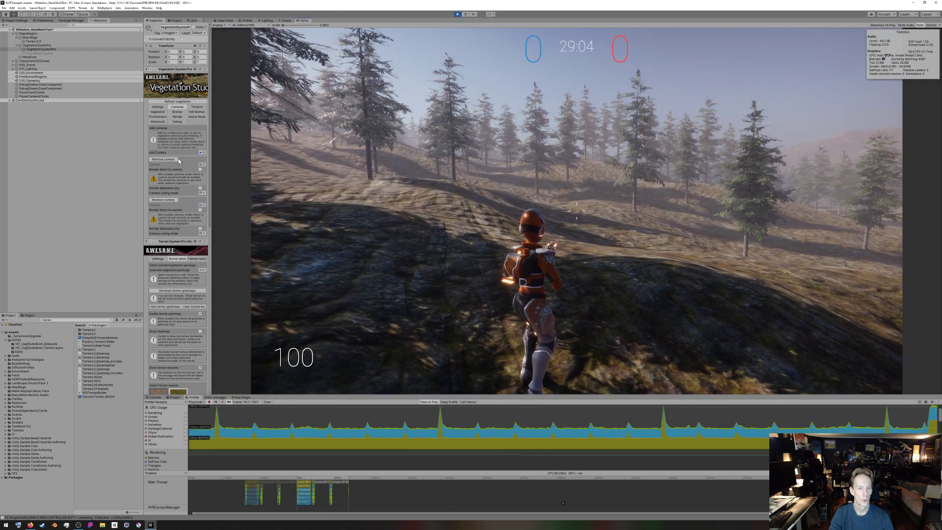
pyautogui.click(286, 21)
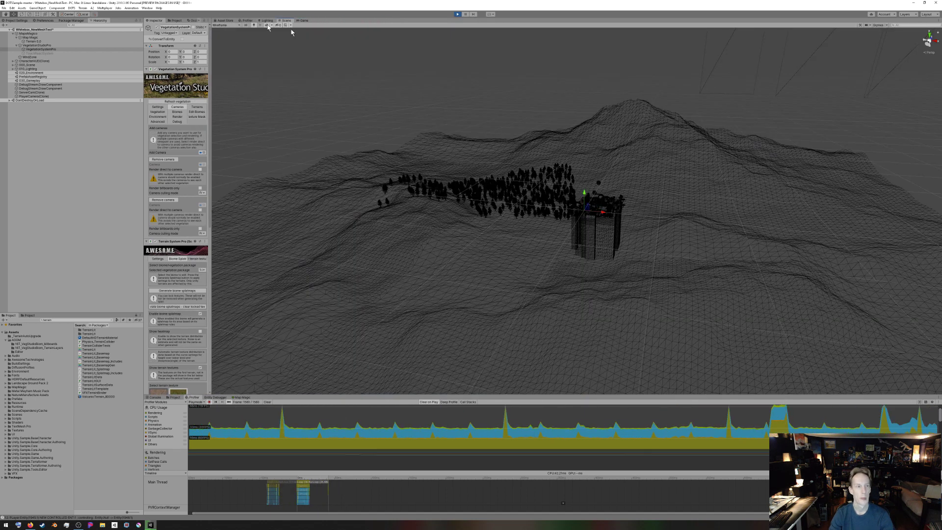
pyautogui.moveTo(694, 182); pyautogui.dragTo(826, 124, button='right')
pyautogui.press('w')
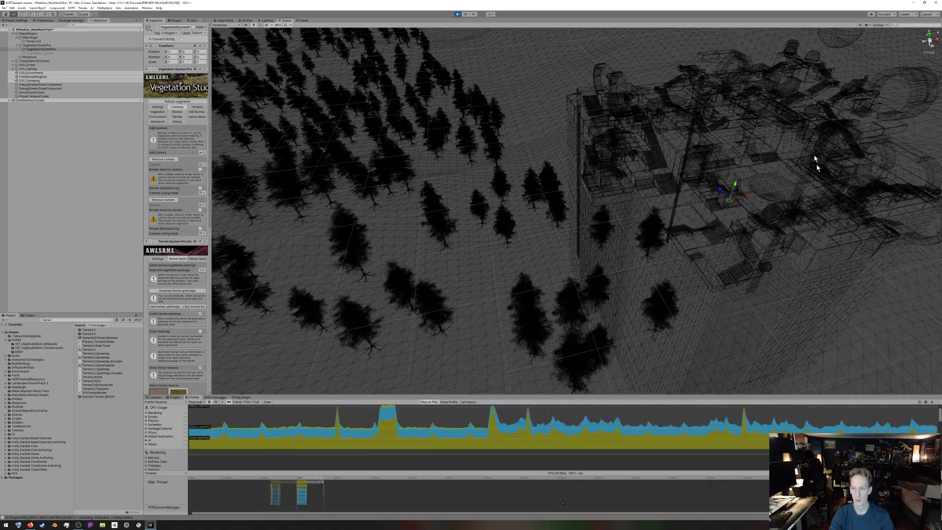
pyautogui.moveTo(815, 157); pyautogui.dragTo(644, 162, button='right')
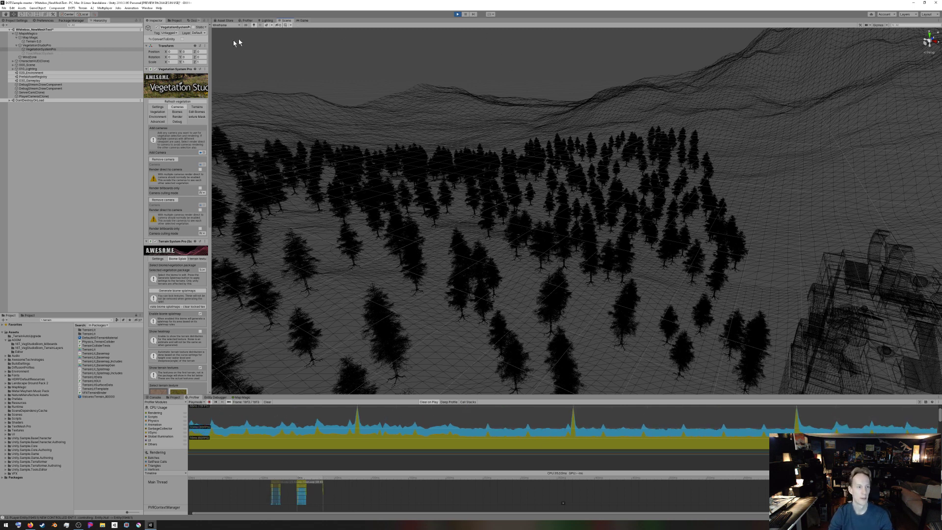
# - Dock the Game view side by side with the Scene view and widen both by shrinking the neighbouring panels
pyautogui.moveTo(301, 22); pyautogui.dragTo(242, 369)
pyautogui.click(571, 343)
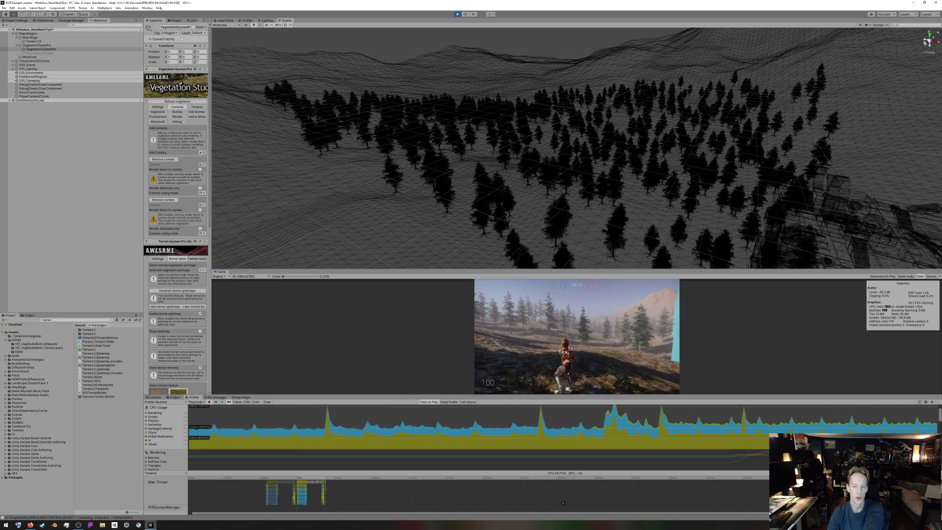
pyautogui.press('Escape')
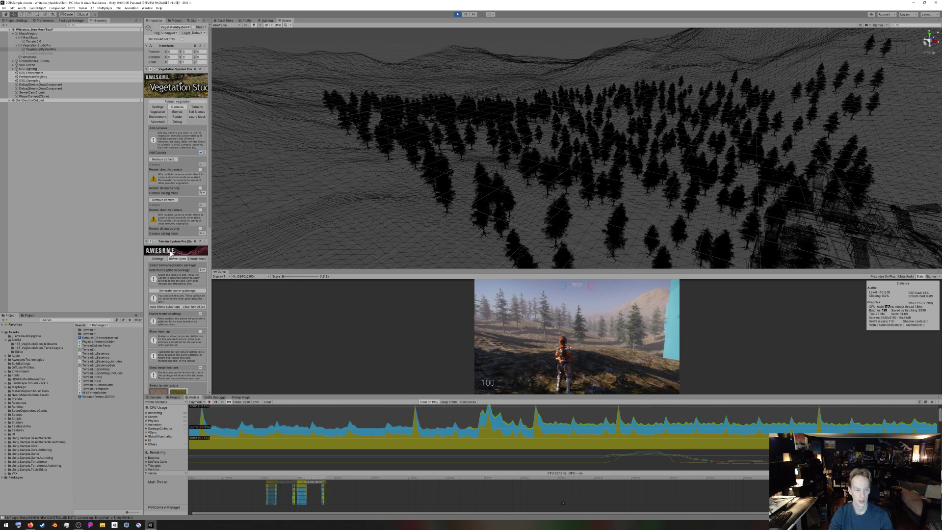
pyautogui.moveTo(249, 58); pyautogui.dragTo(249, 57)
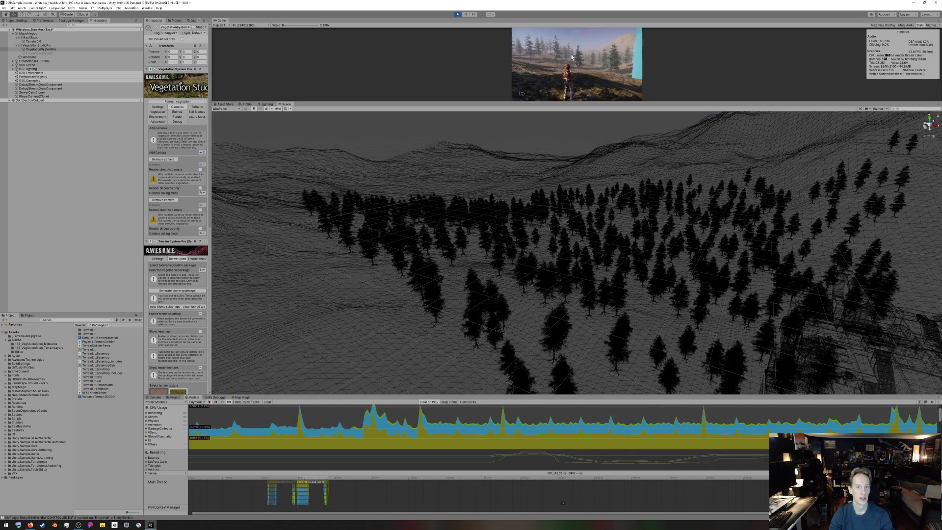
pyautogui.moveTo(216, 22); pyautogui.dragTo(234, 140)
pyautogui.moveTo(455, 203); pyautogui.dragTo(525, 211)
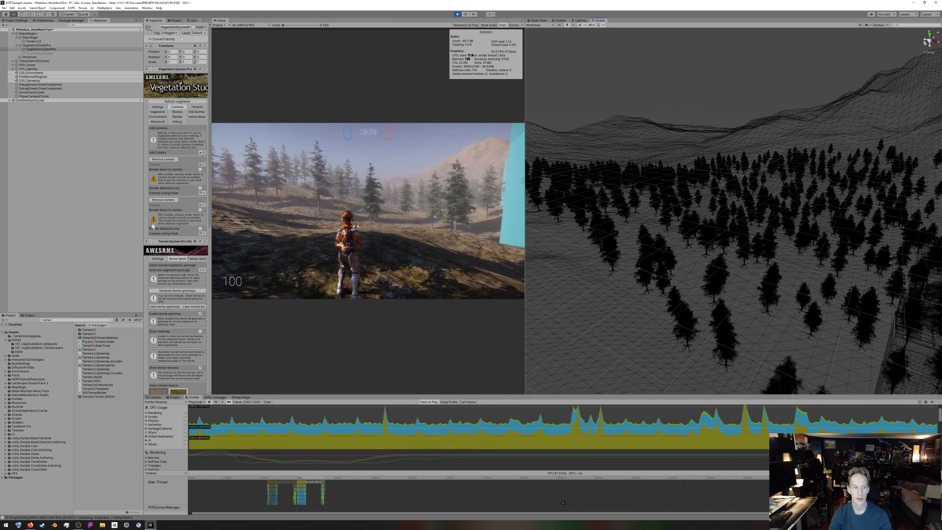
pyautogui.moveTo(141, 211); pyautogui.dragTo(56, 207)
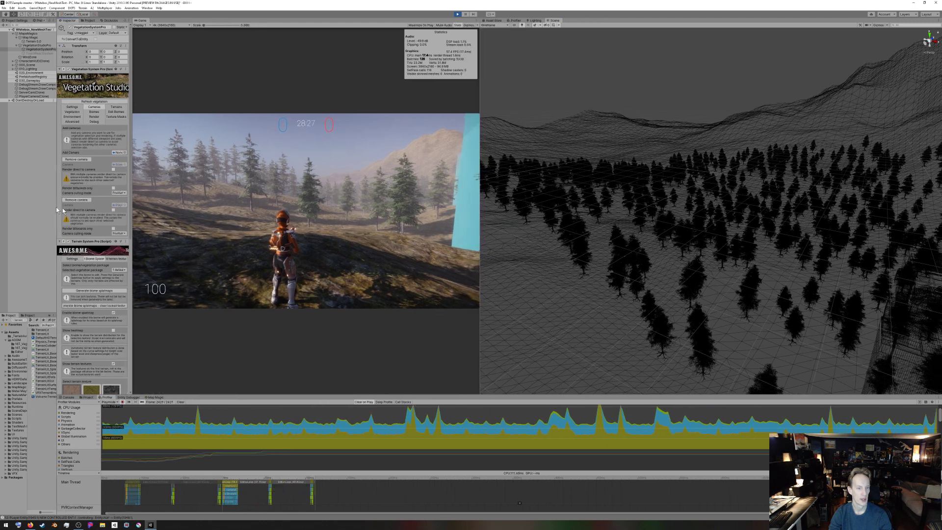
# - Turn and run the character through the forest to compare its view with the trees culled in the Scene view
pyautogui.click(719, 210)
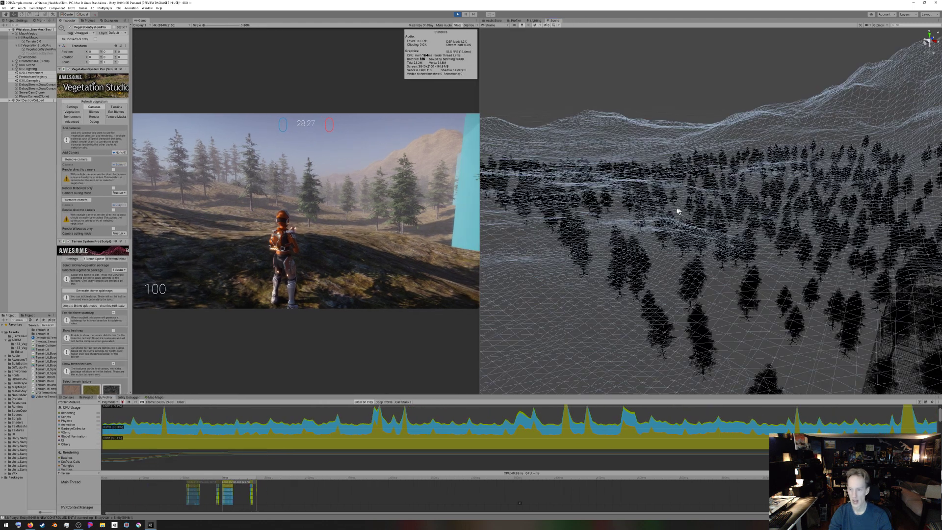
pyautogui.click(726, 75)
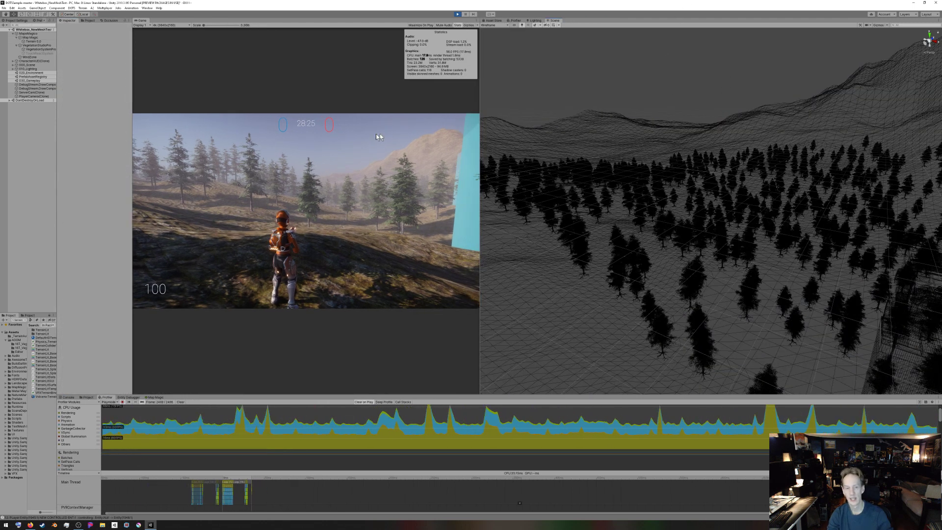
pyautogui.click(310, 194)
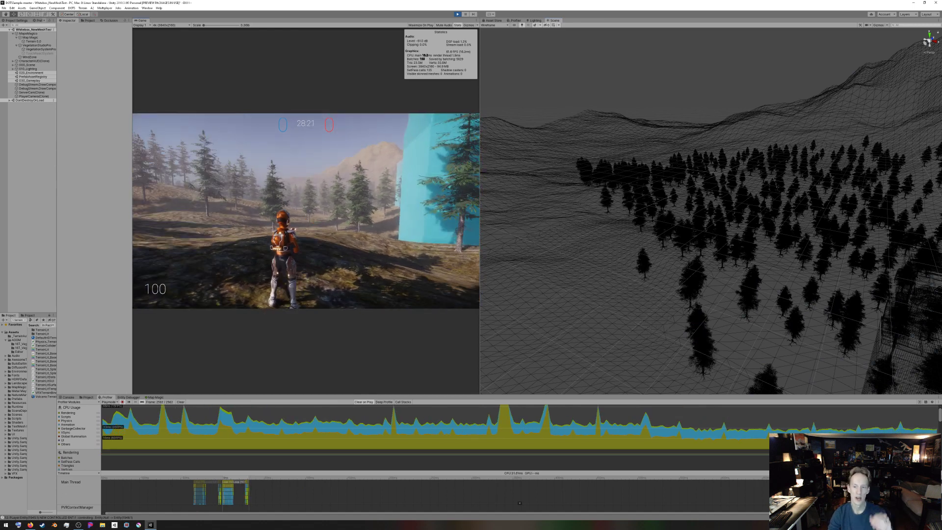
pyautogui.press('w')
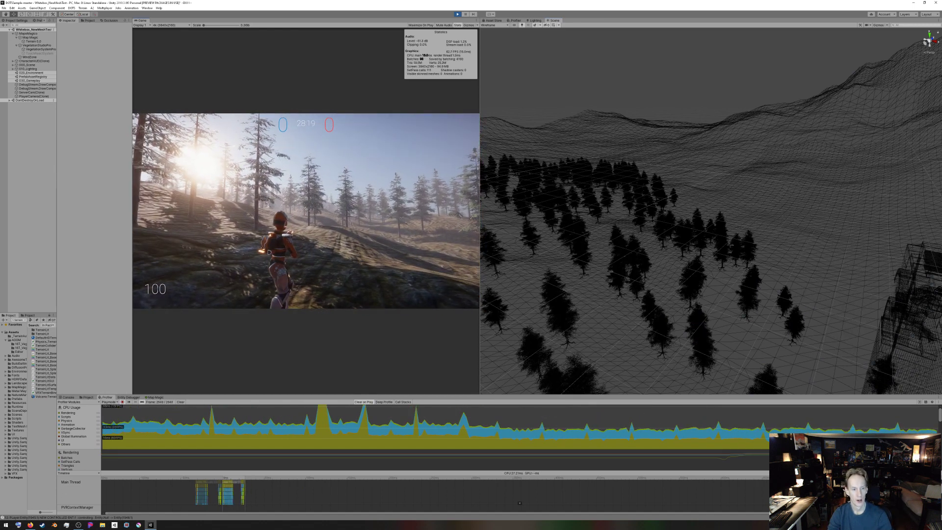
pyautogui.press('w')
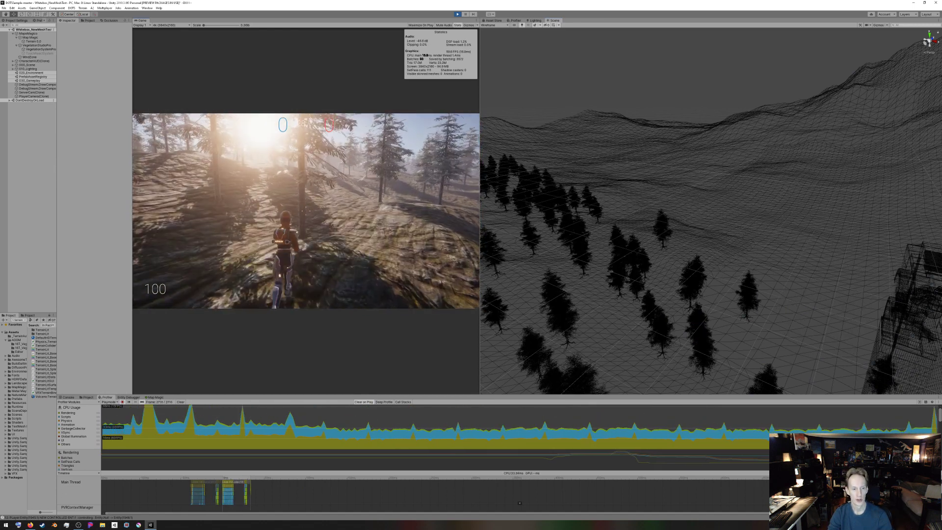
pyautogui.press('w')
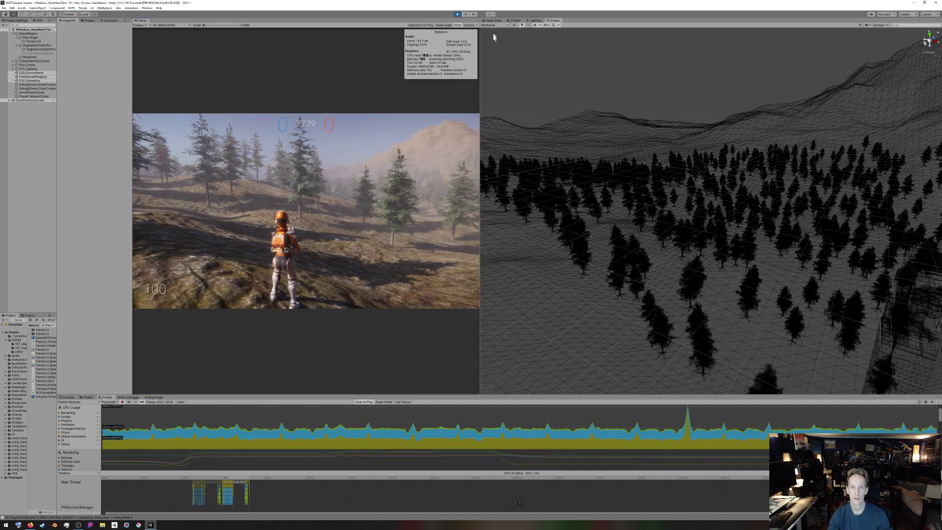
# - Switch the Scene view display to Shaded and examine the trees and terrain up close
pyautogui.click(489, 25)
pyautogui.click(493, 34)
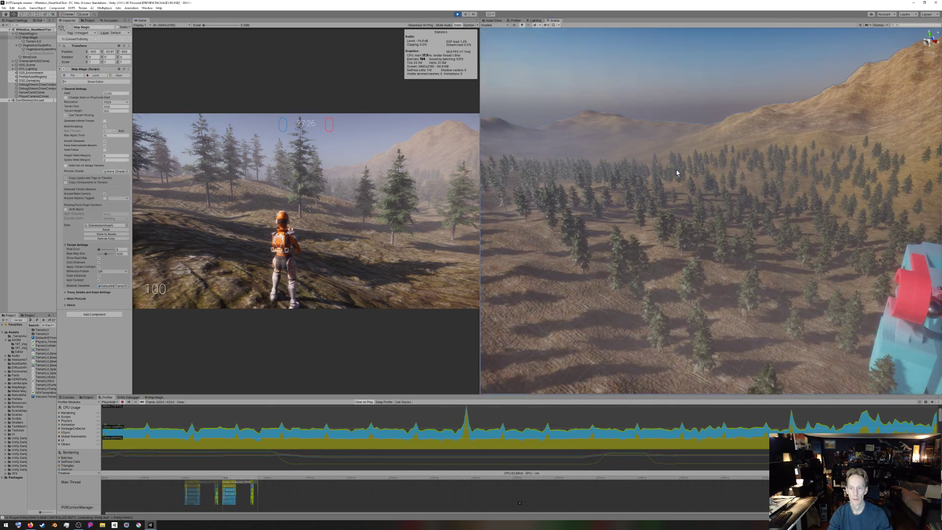
pyautogui.press('w')
pyautogui.moveTo(716, 259); pyautogui.dragTo(757, 267, button='right')
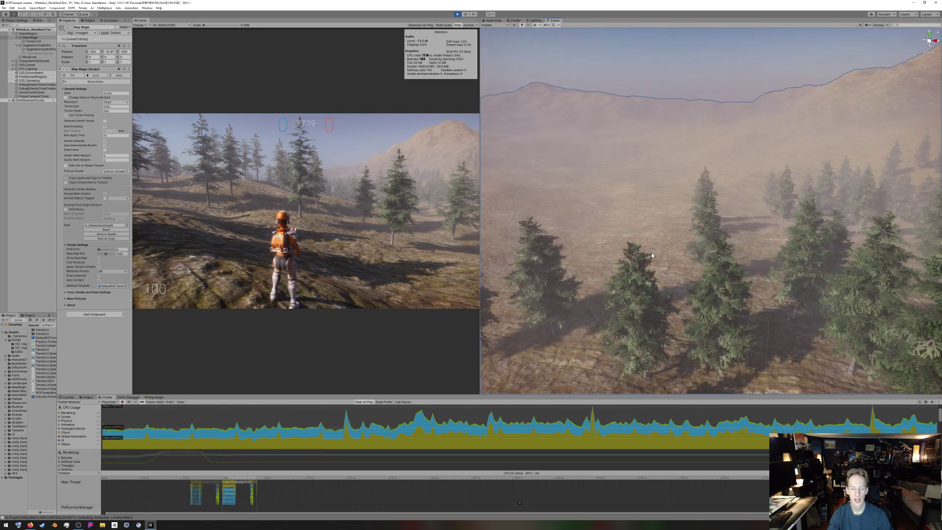
pyautogui.moveTo(639, 264); pyautogui.dragTo(654, 231, button='right')
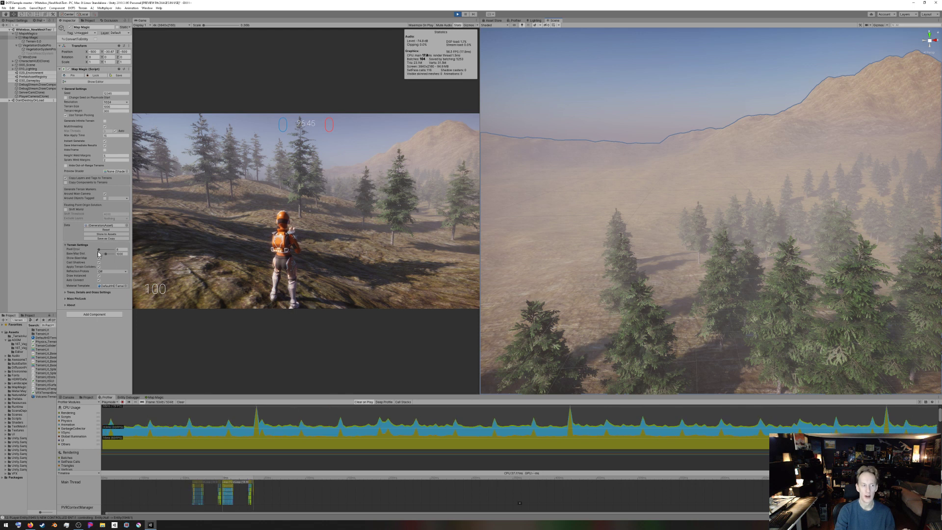
# - Set Map Magic's terrain Pixel Error to 1 and switch the Scene view display to Wireframe
pyautogui.click(122, 250)
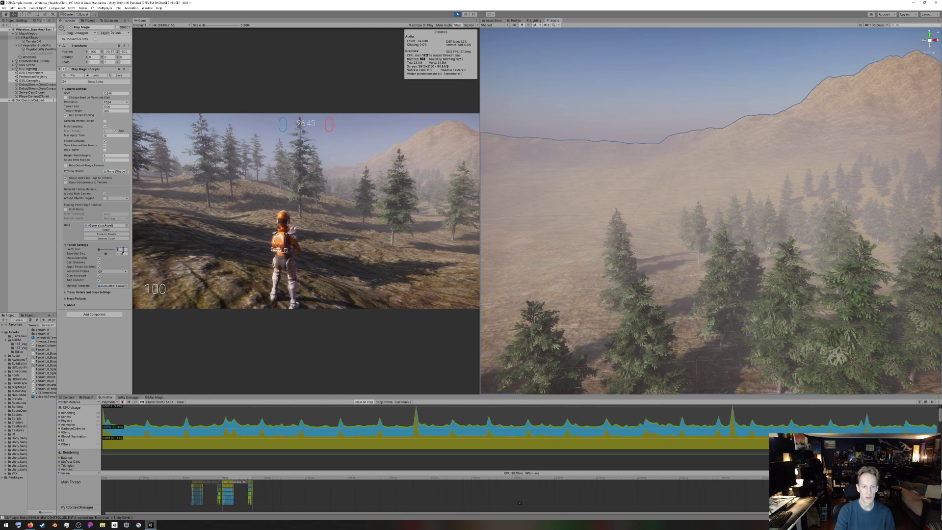
pyautogui.write('1')
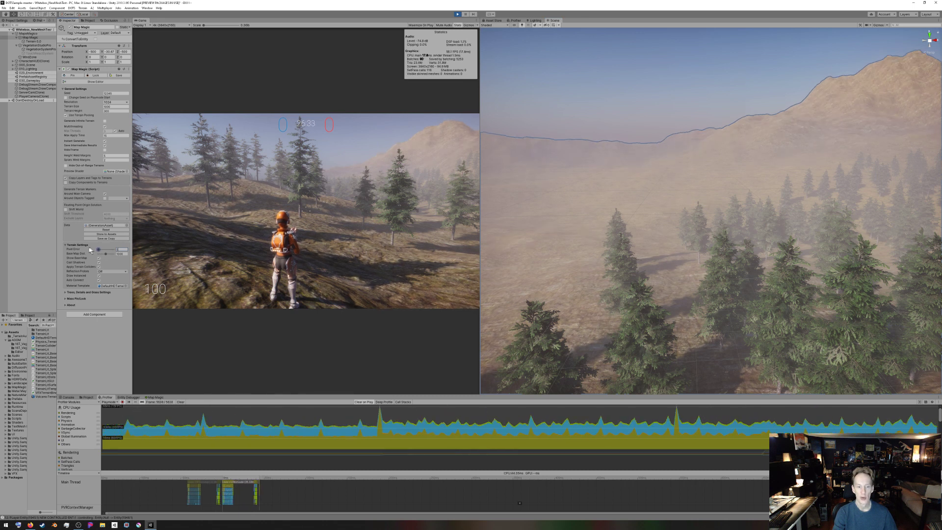
pyautogui.click(491, 25)
pyautogui.click(492, 38)
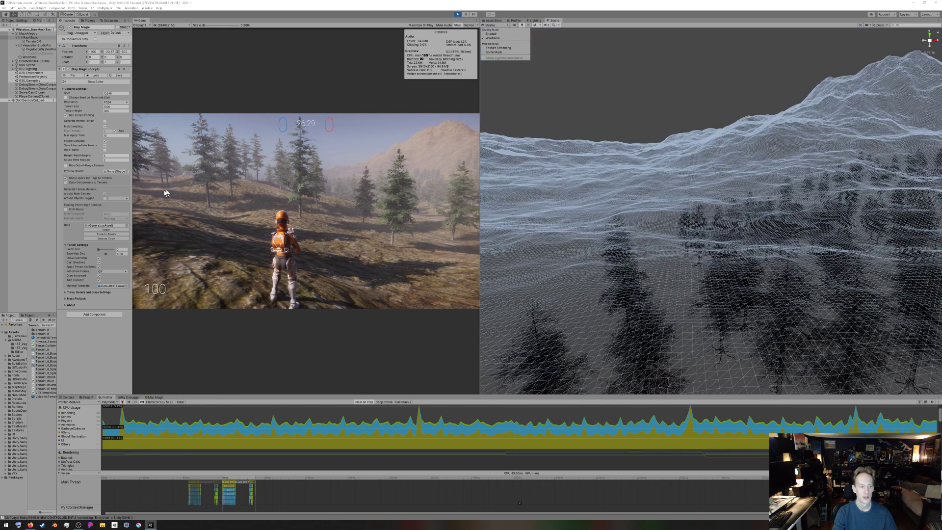
# - Vary the terrain's Pixel Error up and down to its minimum and compare the wireframe density across the whole terrain
pyautogui.click(99, 249)
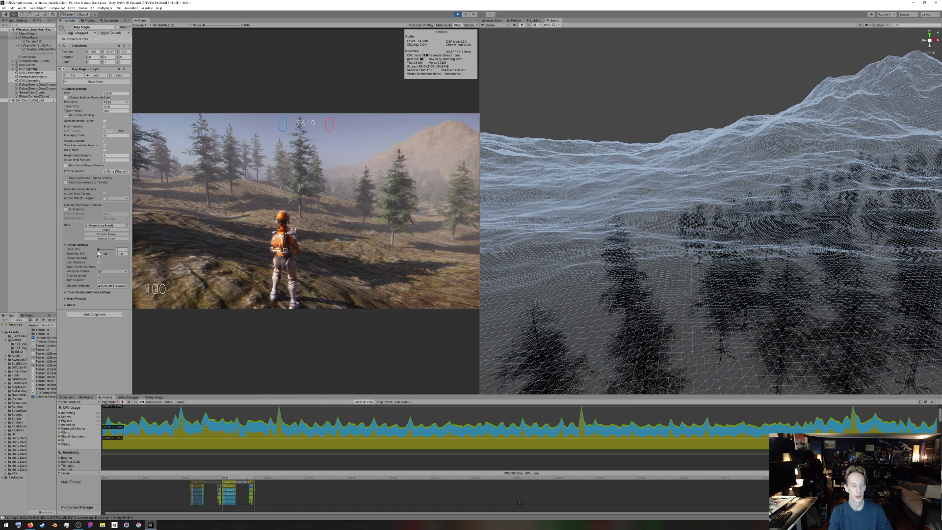
pyautogui.moveTo(97, 251); pyautogui.dragTo(98, 251)
pyautogui.moveTo(556, 147); pyautogui.dragTo(633, 199, button='right')
pyautogui.press('s')
pyautogui.press('w')
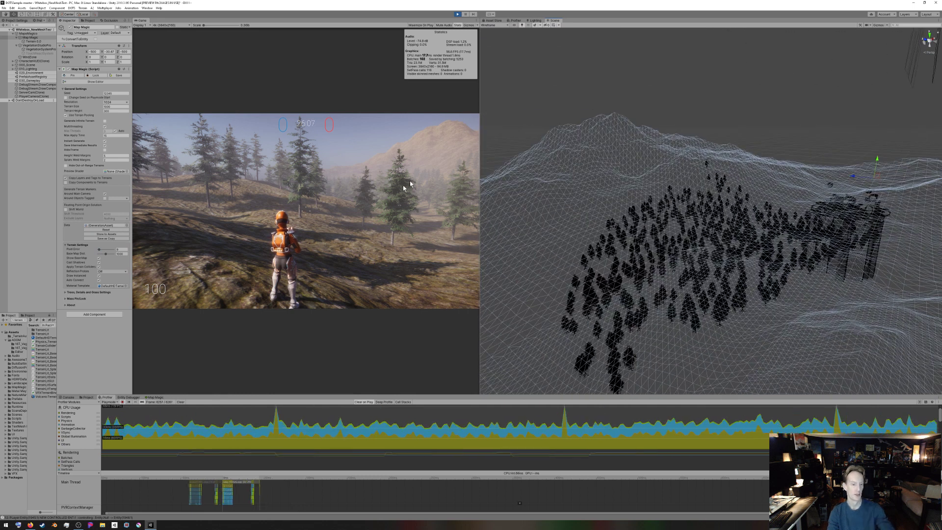
pyautogui.moveTo(99, 249)
pyautogui.mouseDown()
pyautogui.moveTo(118, 251)
pyautogui.moveTo(90, 251)
pyautogui.mouseUp()
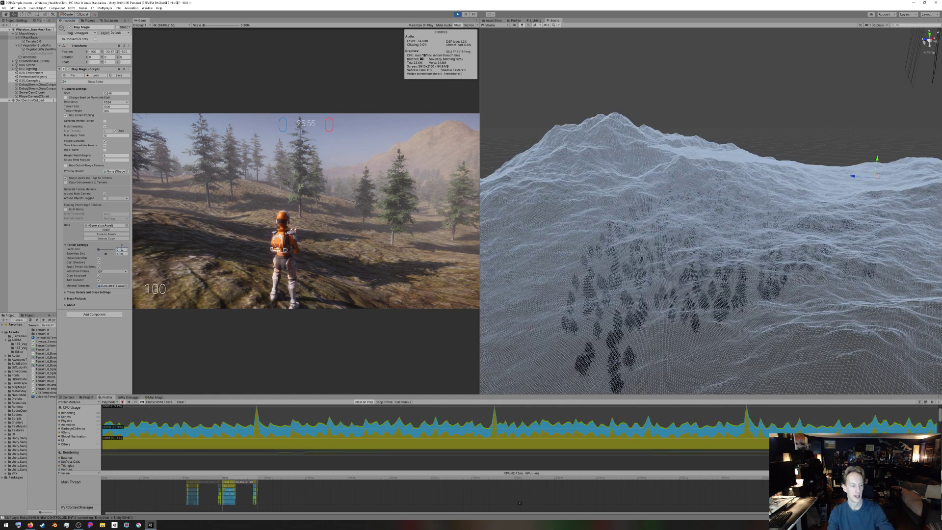
# - Set the Map Magic terrain's Pixel Error to 5
pyautogui.click(121, 249)
pyautogui.write('5')
pyautogui.press('Return')
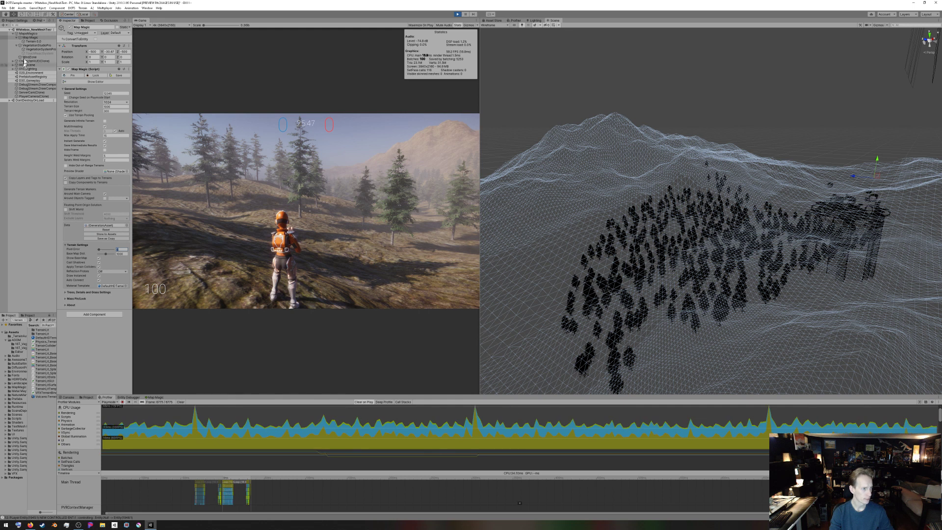
# - Select the VegetationSystemPro object, show its Biomes settings and widen the Inspector
pyautogui.click(35, 45)
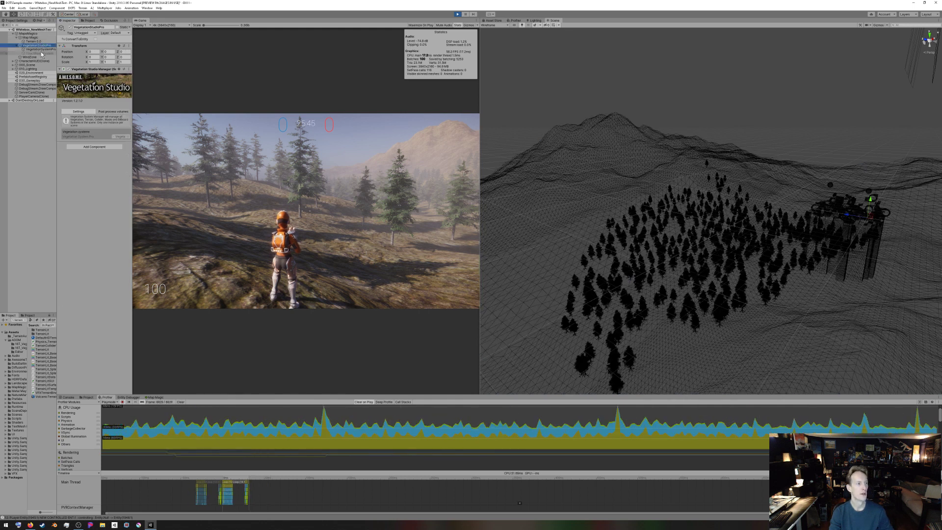
pyautogui.press('Down')
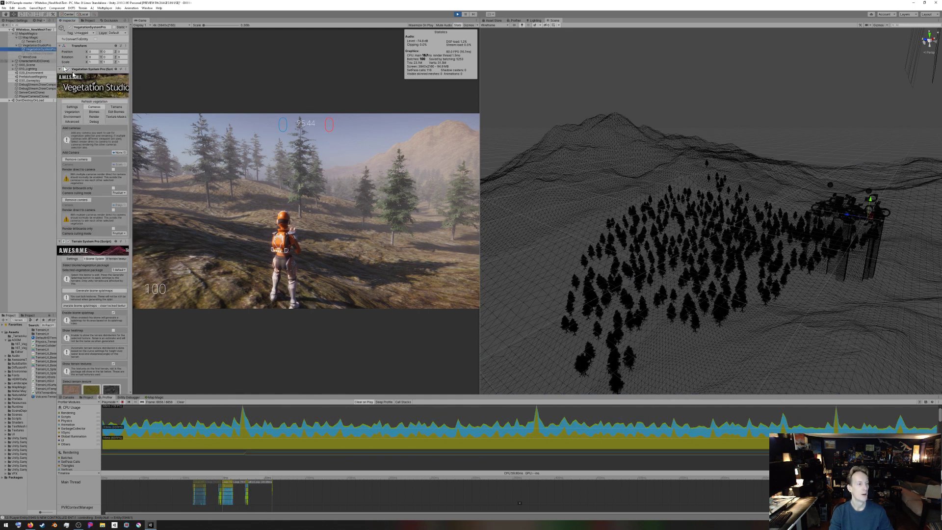
pyautogui.click(93, 112)
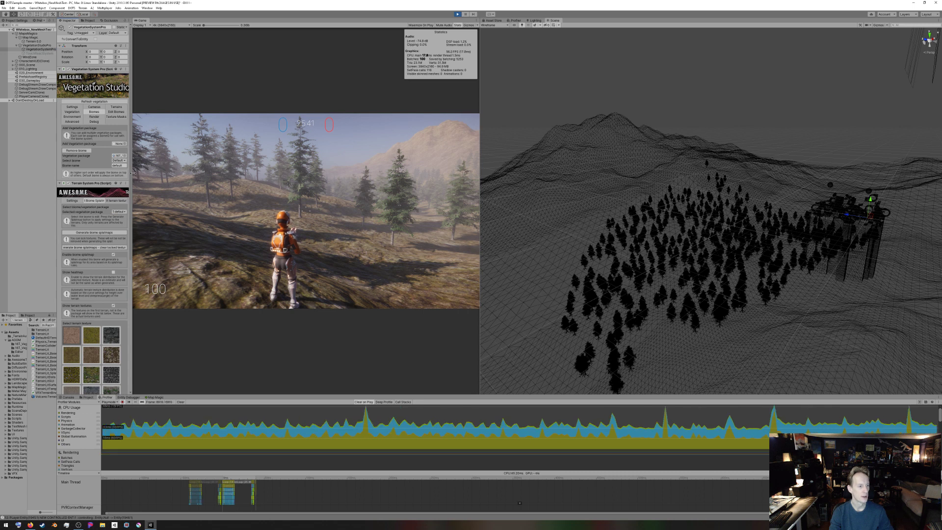
pyautogui.moveTo(131, 147); pyautogui.dragTo(199, 147)
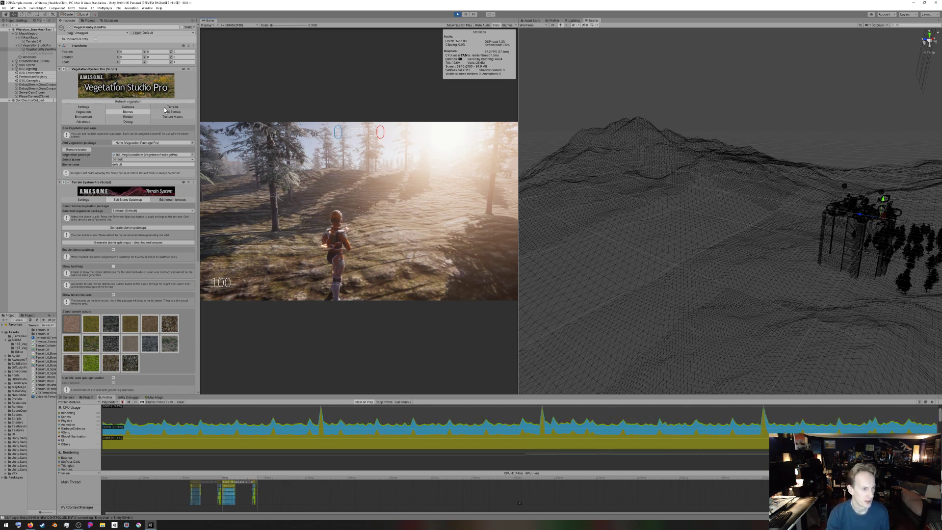
# - Open the vegetation system's default biome for editing and set the tree item's render mode to Instanced Indirect
pyautogui.click(121, 116)
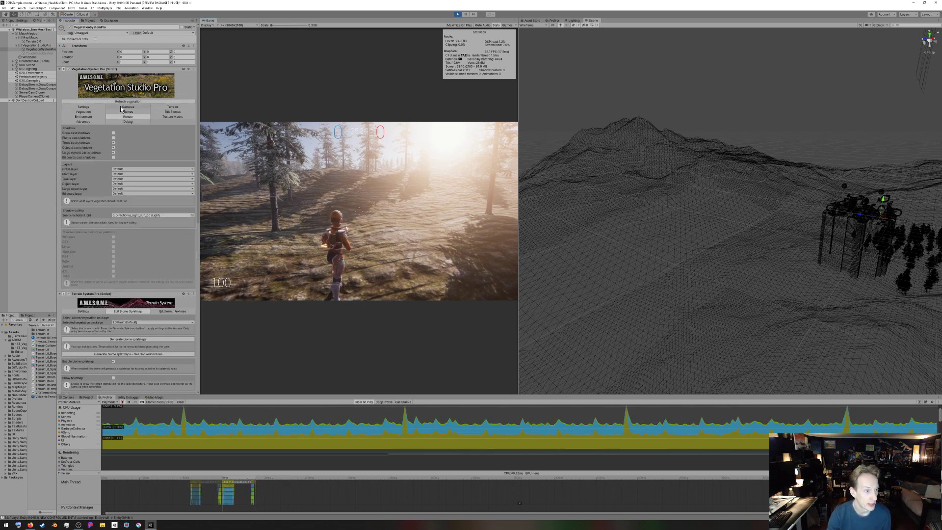
pyautogui.click(182, 107)
pyautogui.click(89, 112)
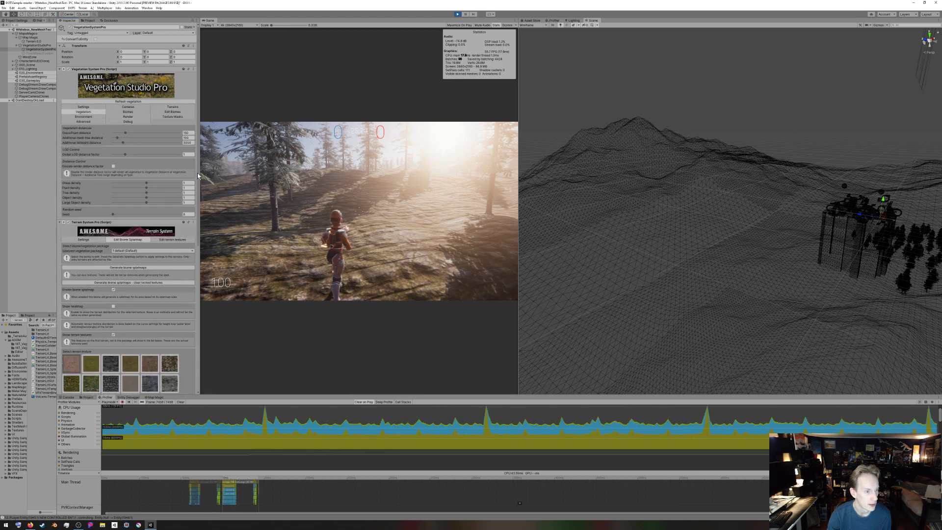
pyautogui.click(127, 112)
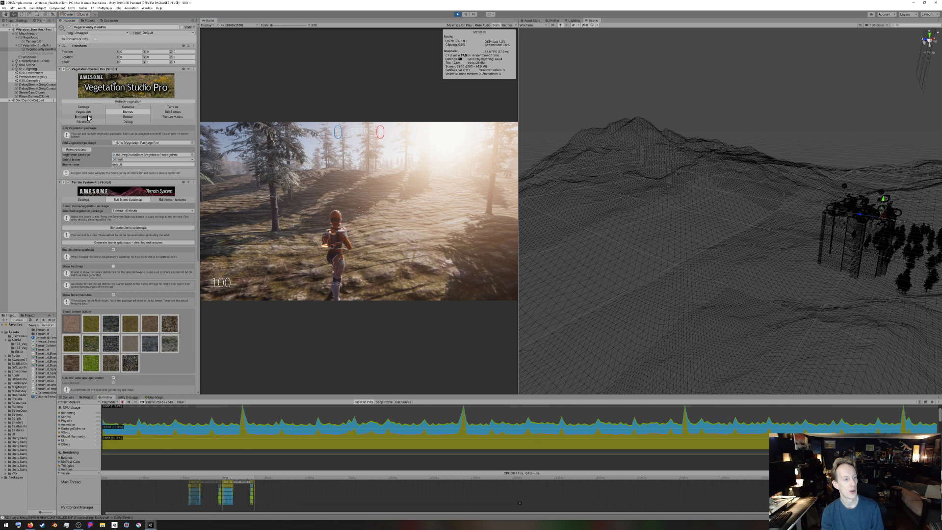
pyautogui.click(169, 112)
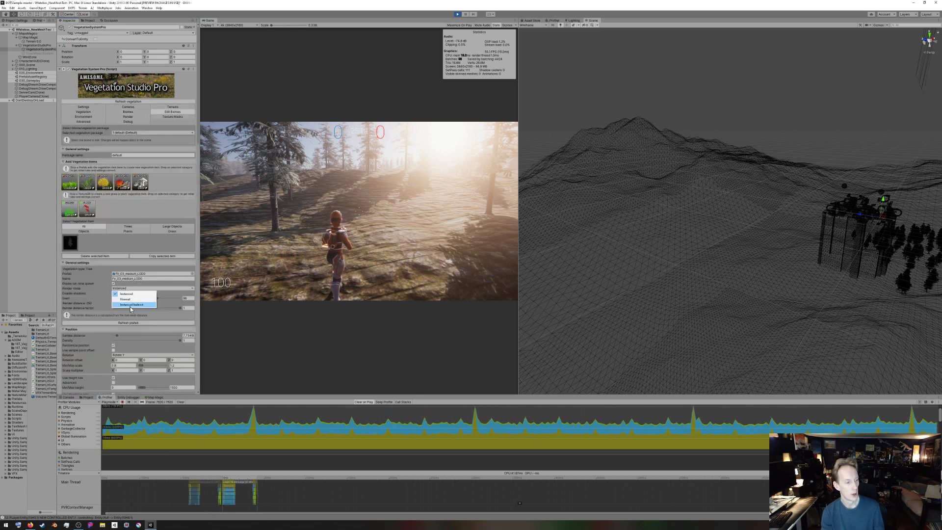
pyautogui.click(131, 305)
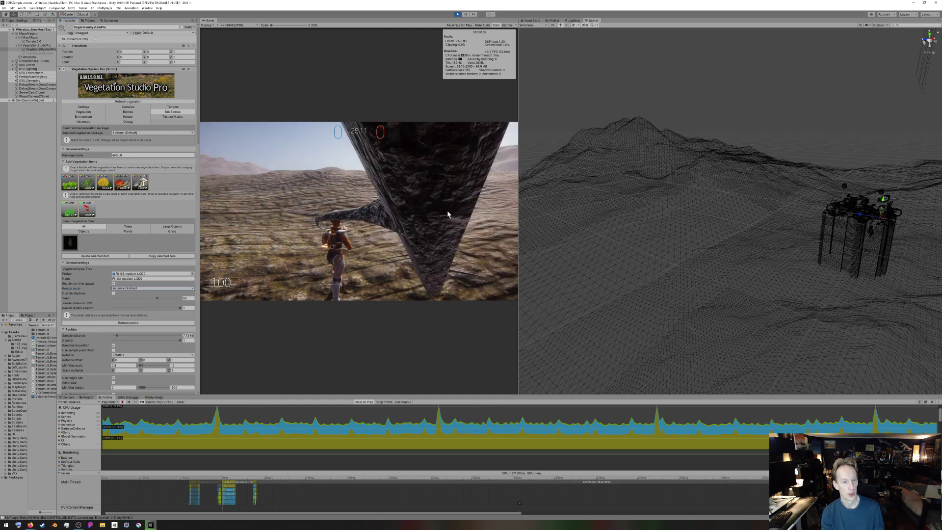
# - Run the character around the terrain to examine how the trees render in Instanced Indirect mode
pyautogui.click(330, 208)
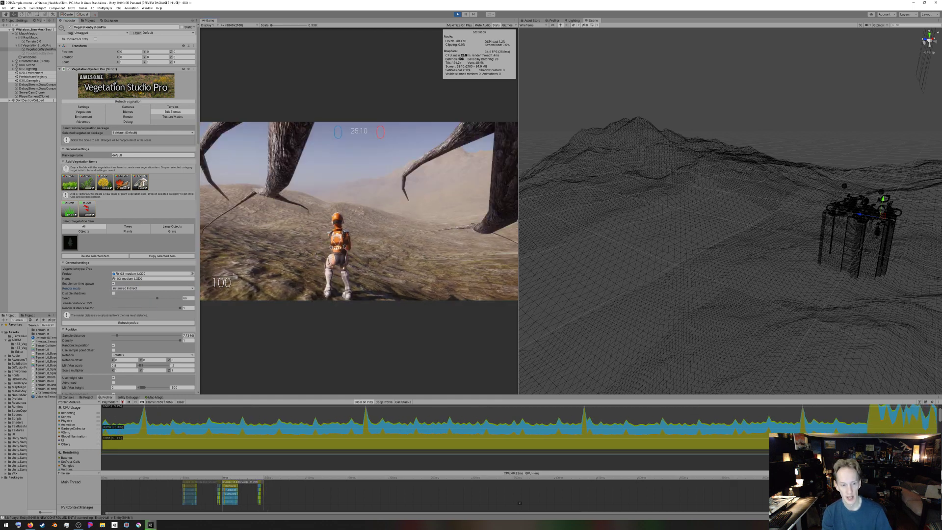
pyautogui.press('w')
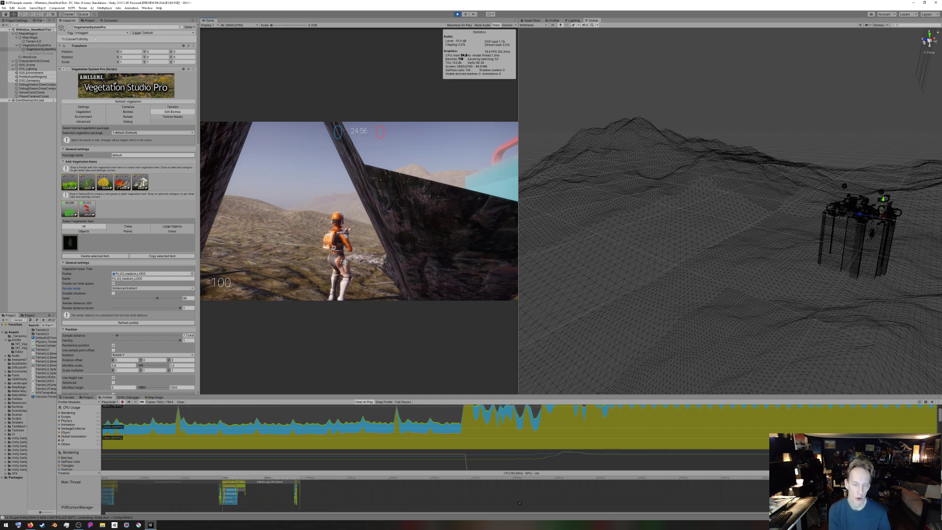
pyautogui.press('w')
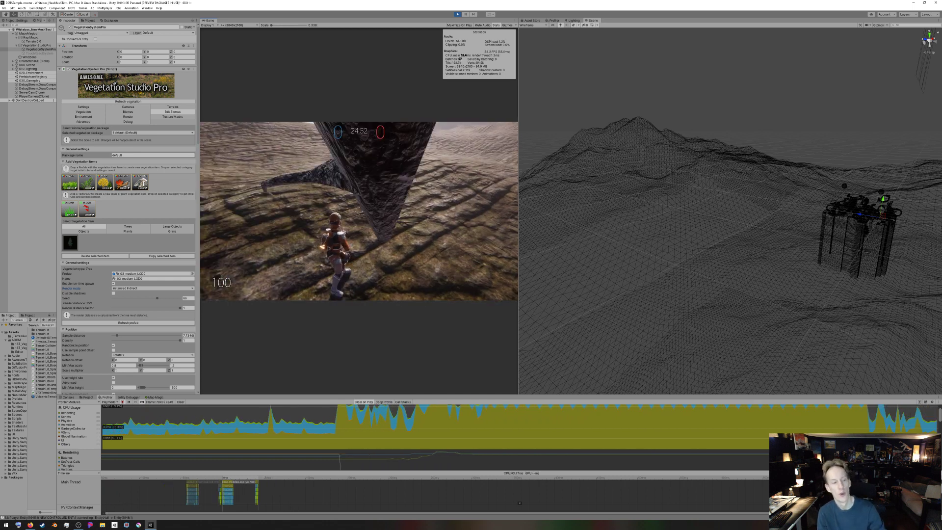
# - Set the tree item's render mode to Normal and run the character through the forest to check the tree rendering
pyautogui.click(143, 288)
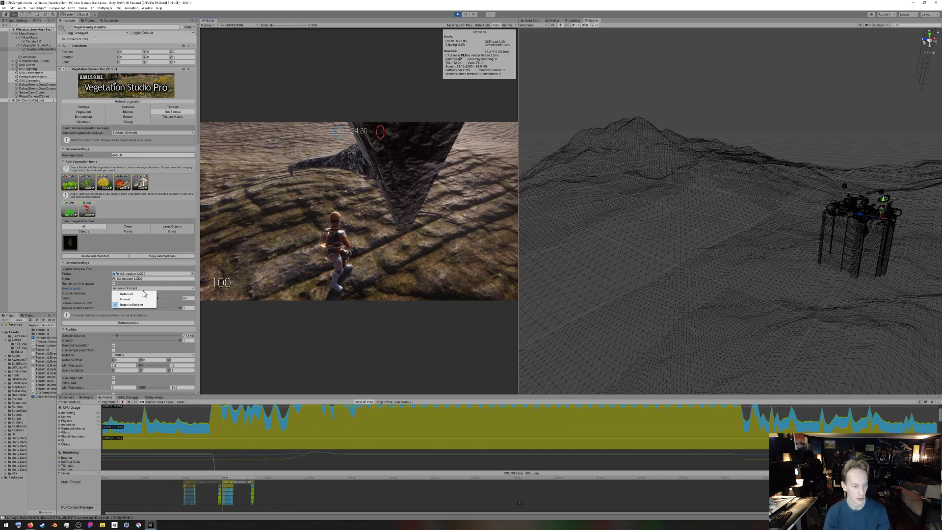
pyautogui.click(135, 299)
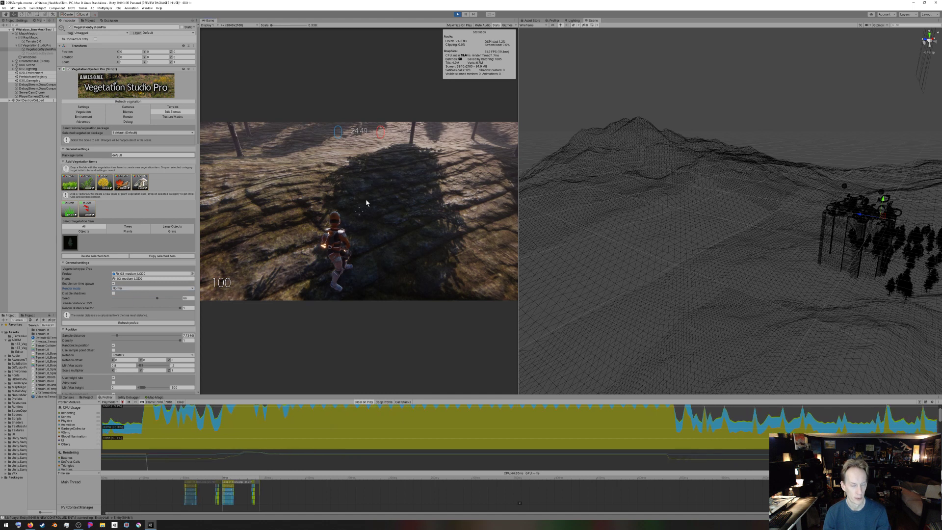
pyautogui.press('w')
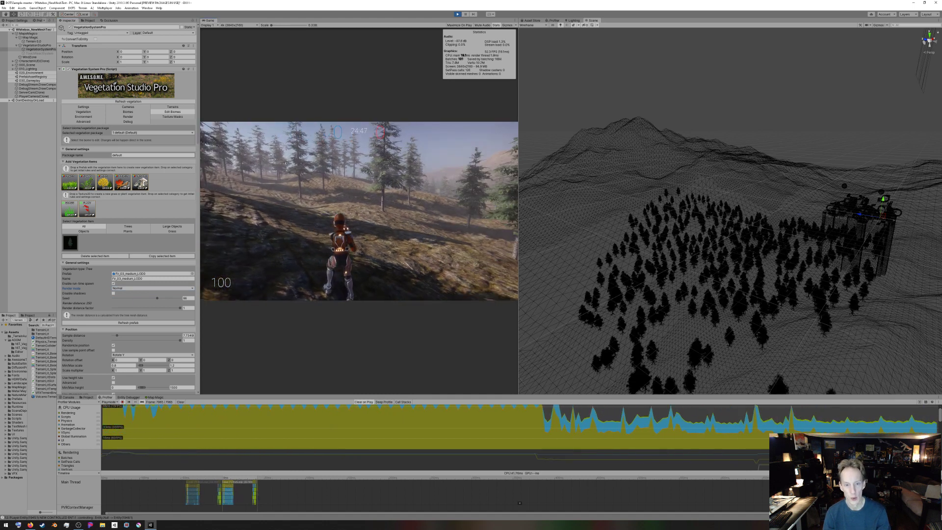
pyautogui.press('w')
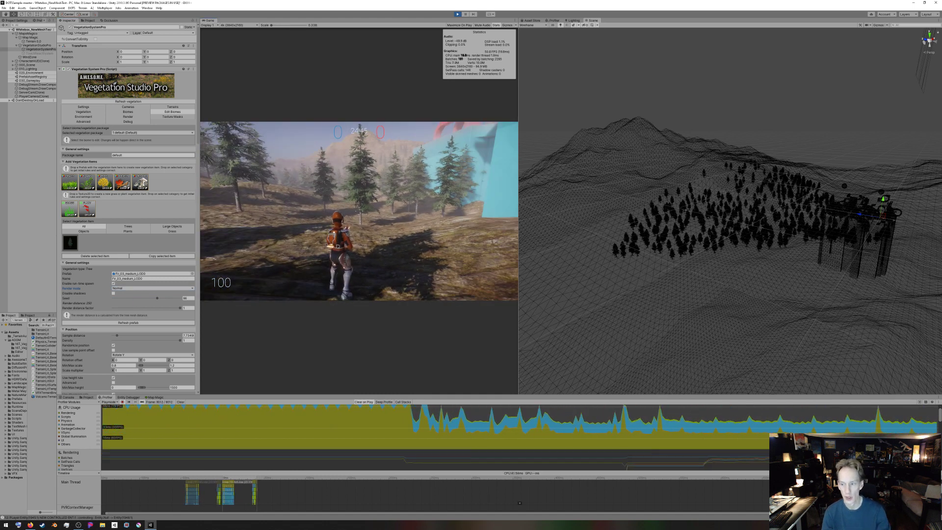
pyautogui.press('w')
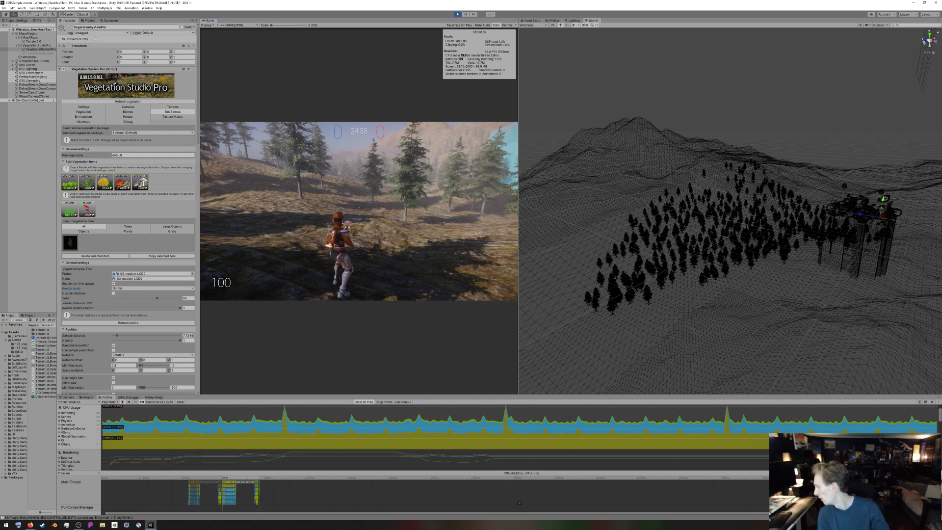
pyautogui.press('w')
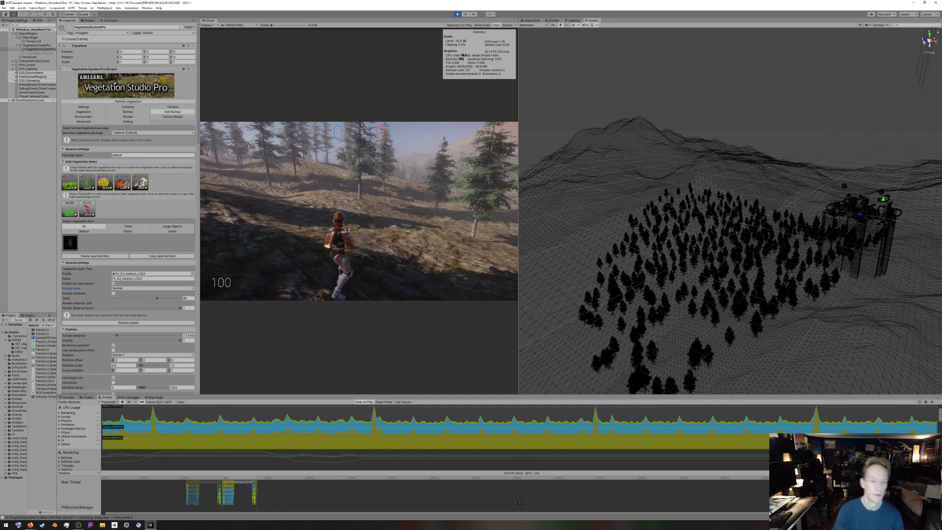